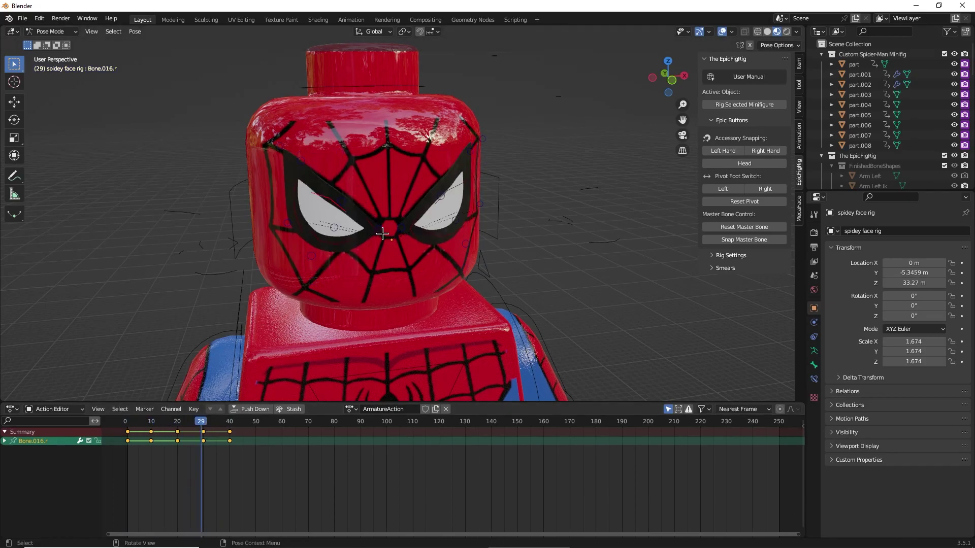
- In the shared Google Drive folder, go to Rigs > Spider-Man Face RIg and show the available actions for the spiderman face rig blend file
scroll(382, 233, "down", 6)
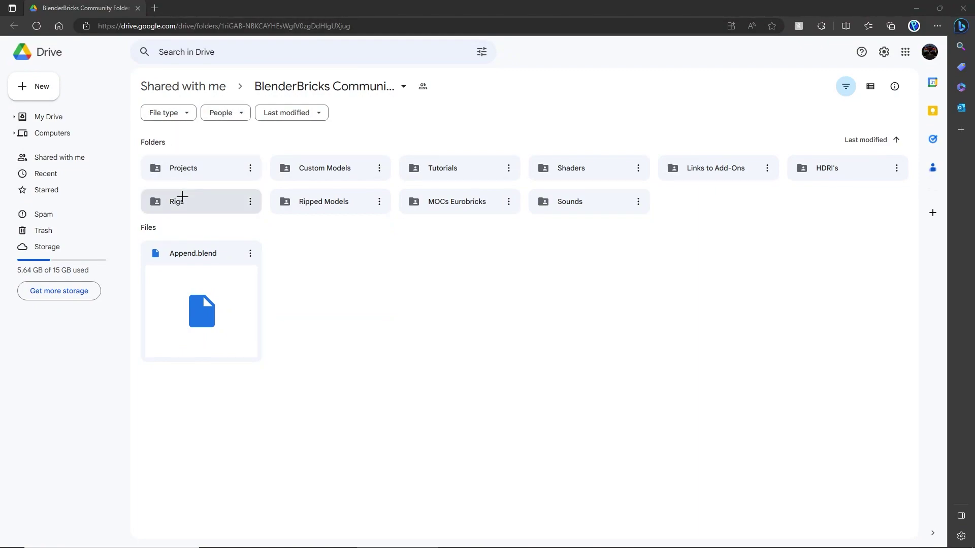
double_click(211, 197)
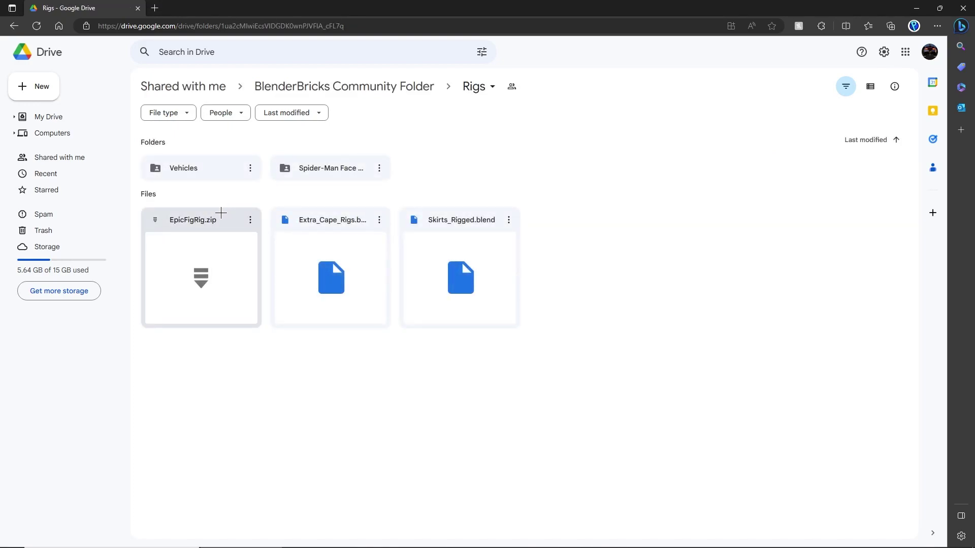
double_click(310, 168)
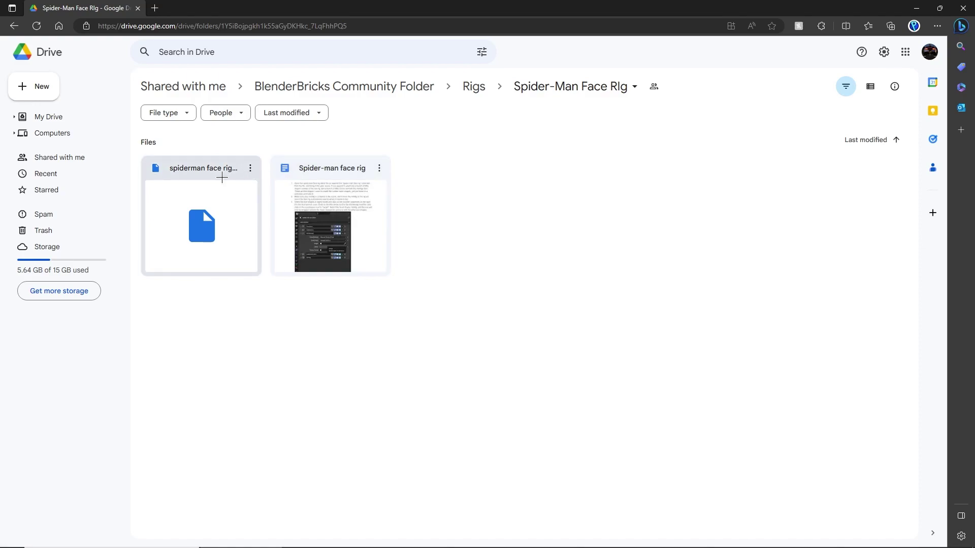
left_click(250, 169)
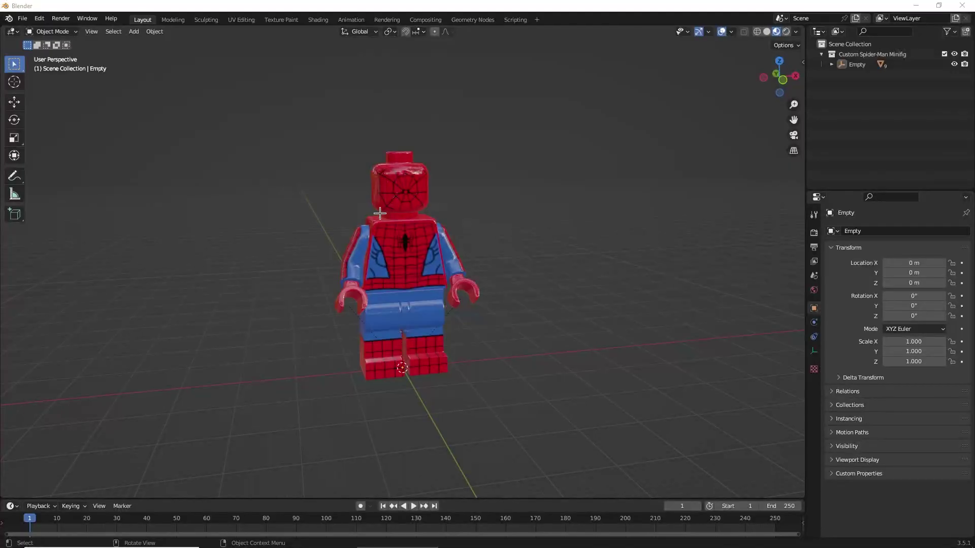
- Delete only the Empty parent in the Custom Spider-Man Minifig collection, keeping the minifigure's parts
scroll(454, 209, "up", 3)
middle_click_drag(489, 191, 462, 201)
scroll(447, 201, "down", 3)
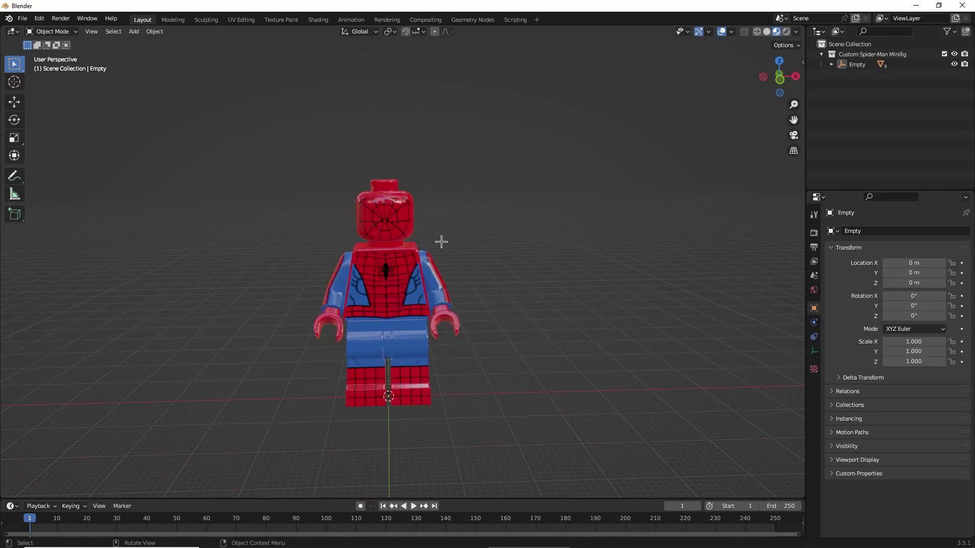
middle_click_drag(454, 242, 470, 251)
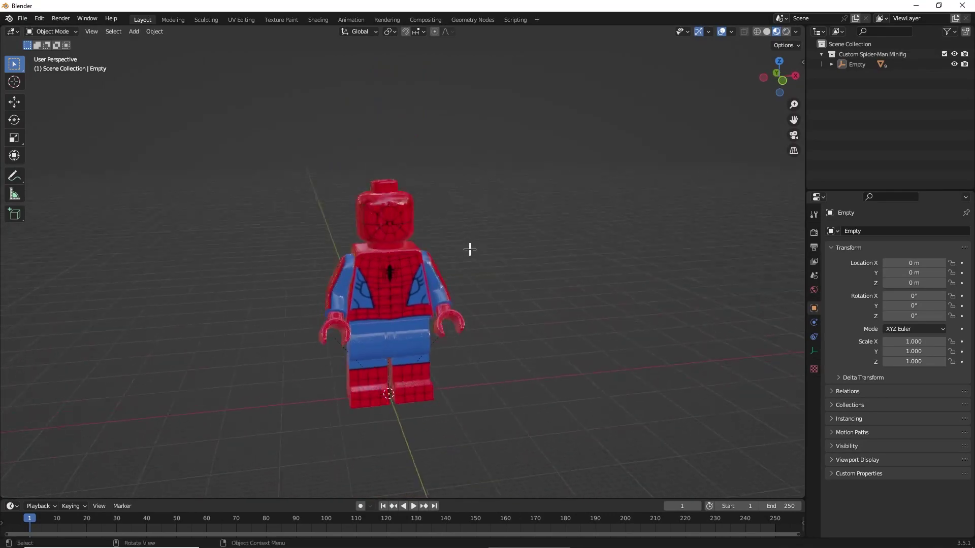
right_click(933, 63)
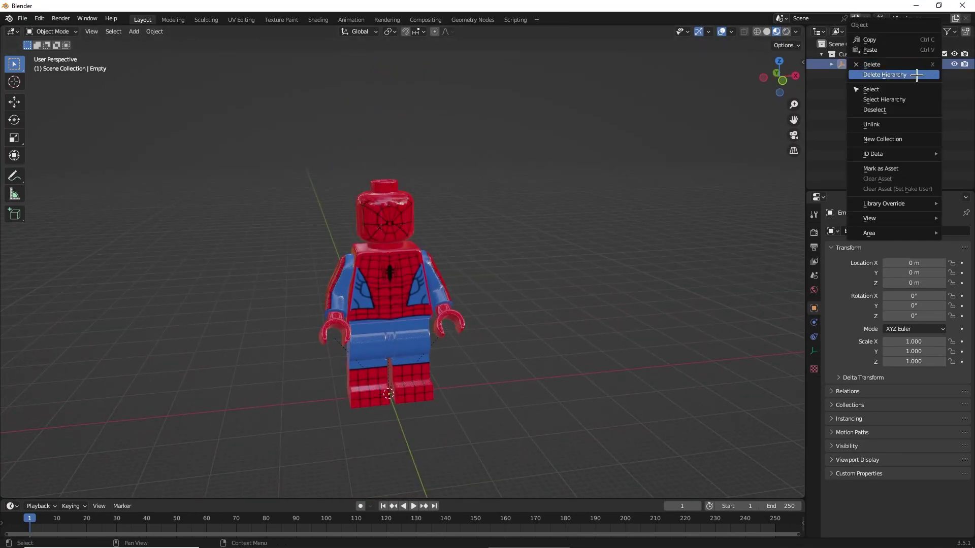
left_click(914, 72)
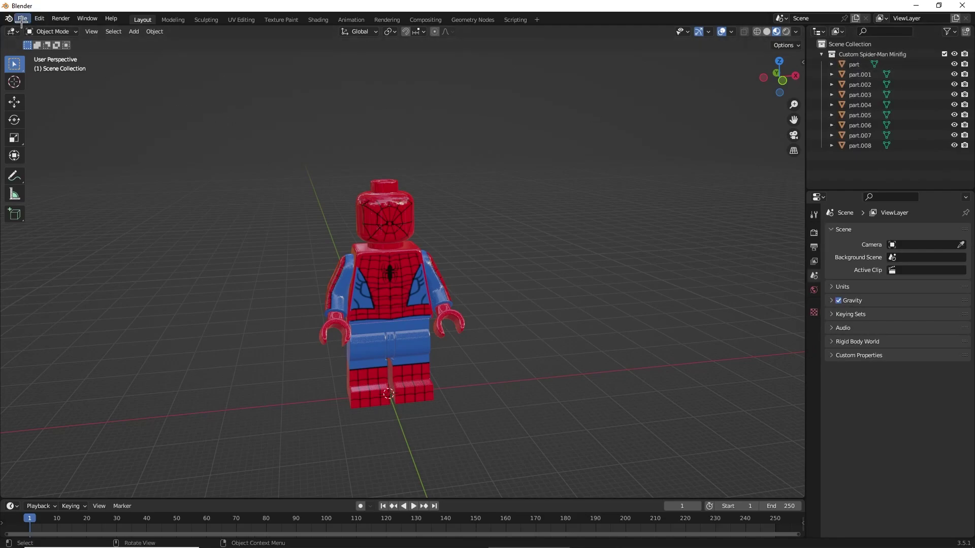
- Rig the complete Spider-Man minifigure with EpicFigRig, including its head, torso, arms, hands, hips and legs
left_click(370, 213)
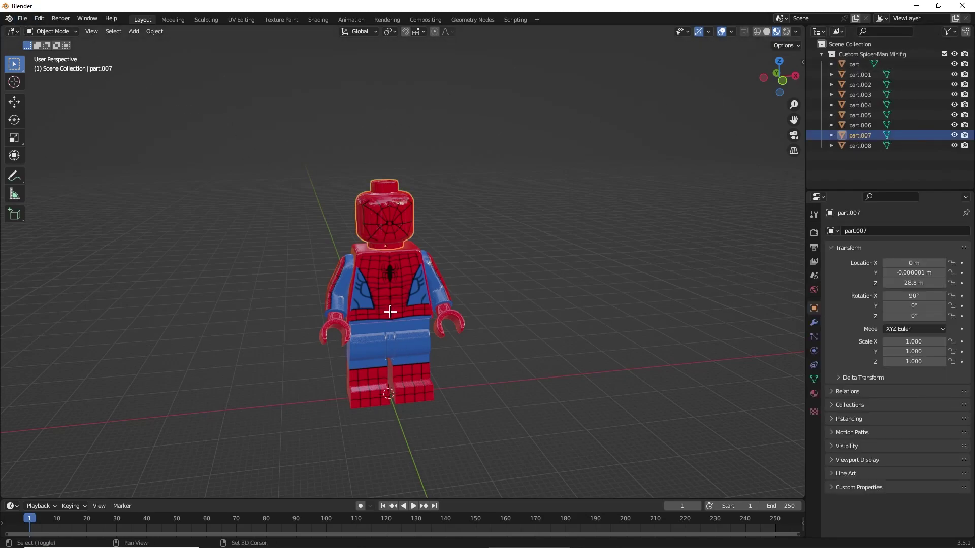
left_click(390, 311, "shift")
left_click(331, 287, "shift")
left_click(444, 286, "shift")
left_click(439, 321, "shift")
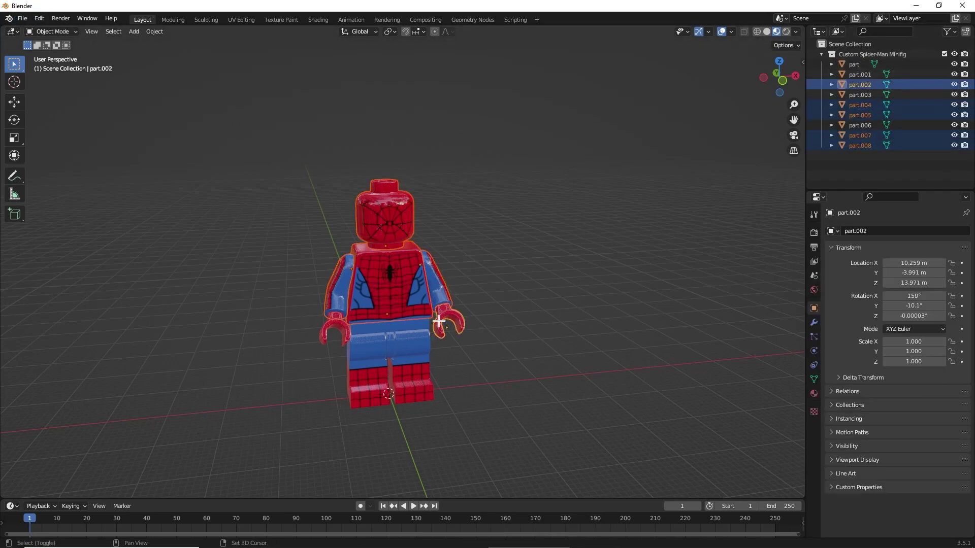
left_click(329, 323, "shift")
left_click(378, 357, "shift")
left_click(388, 327, "shift")
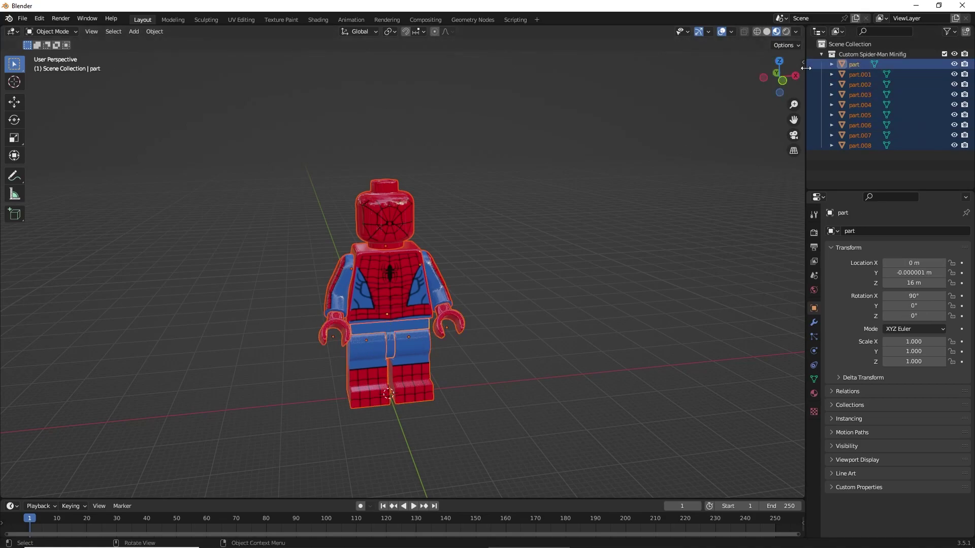
left_click(802, 61)
left_click(798, 136)
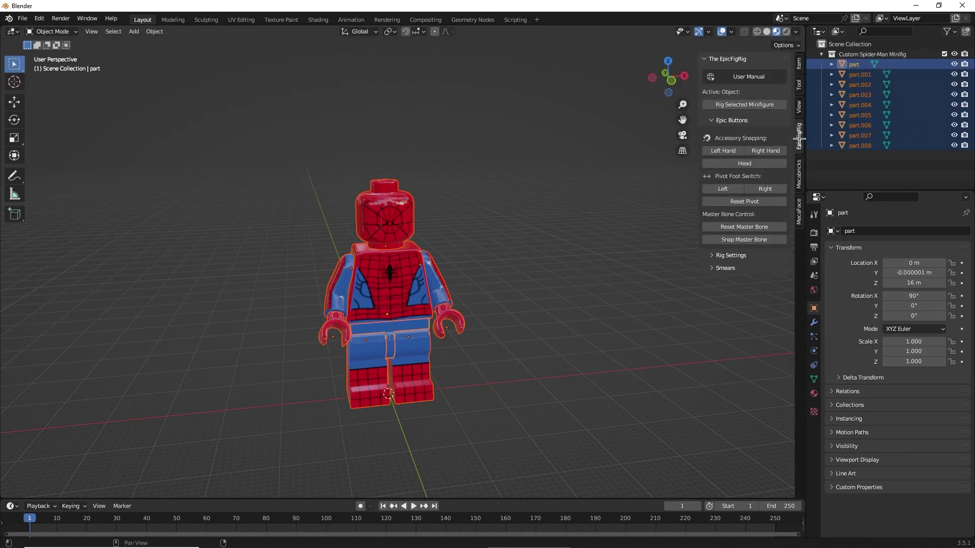
left_click(754, 104)
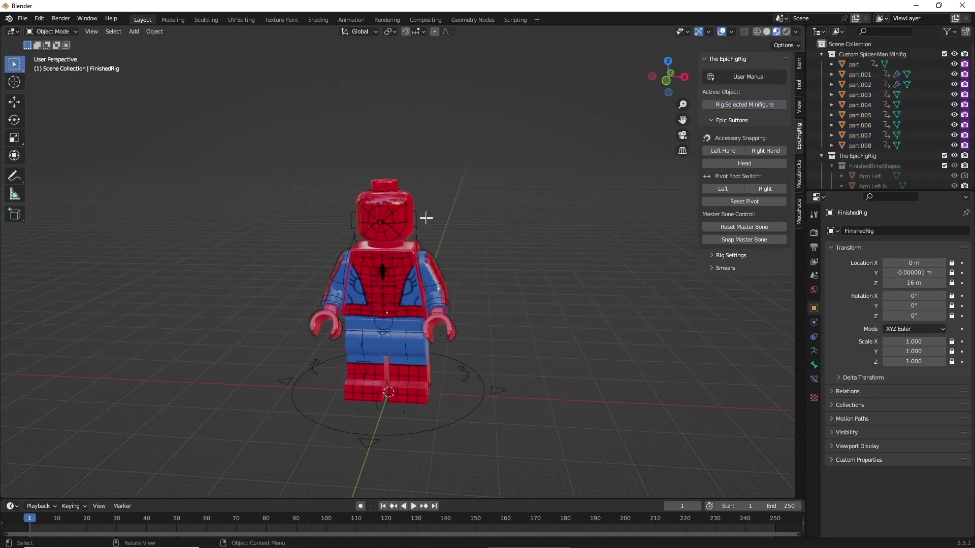
- Append the collection named Collection from spiderman face rig.blend in the Characters folder
left_click(374, 214)
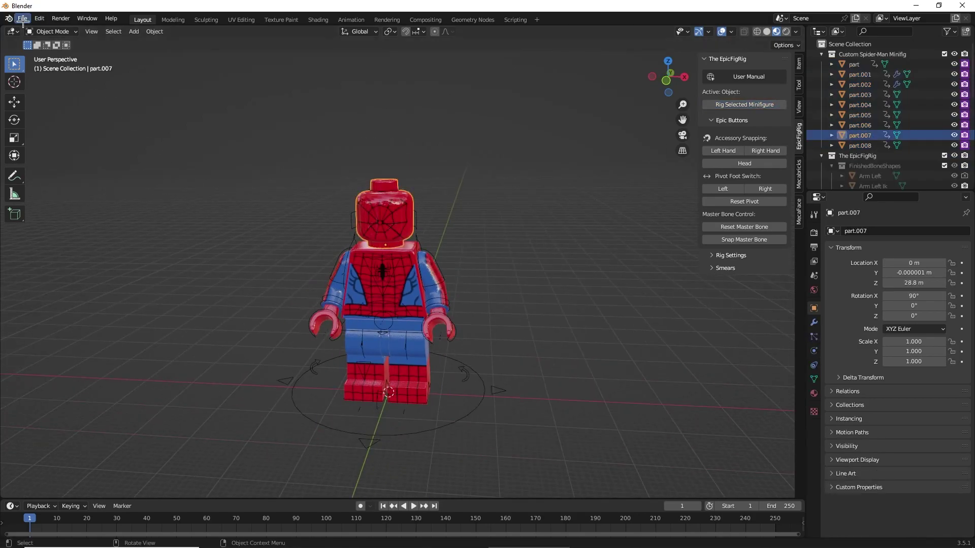
left_click(23, 19)
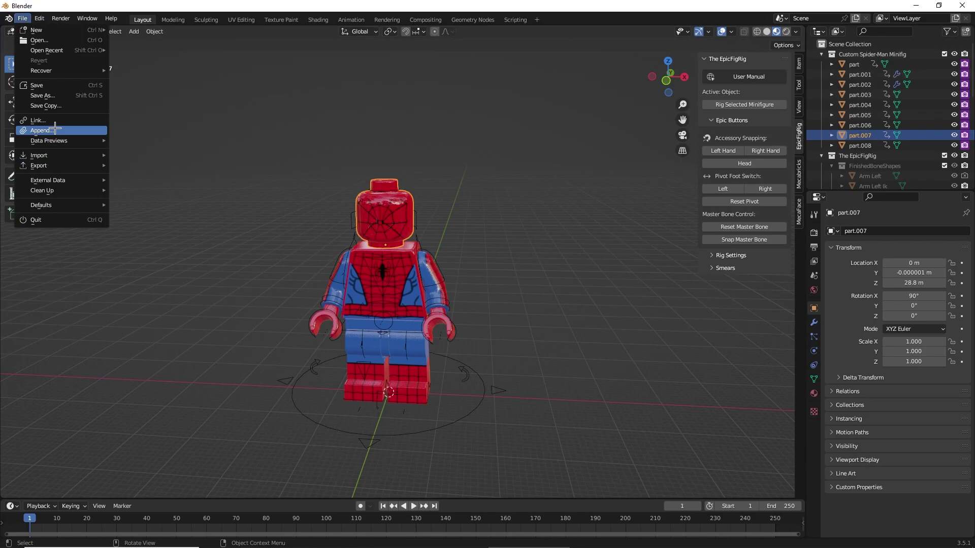
left_click(41, 131)
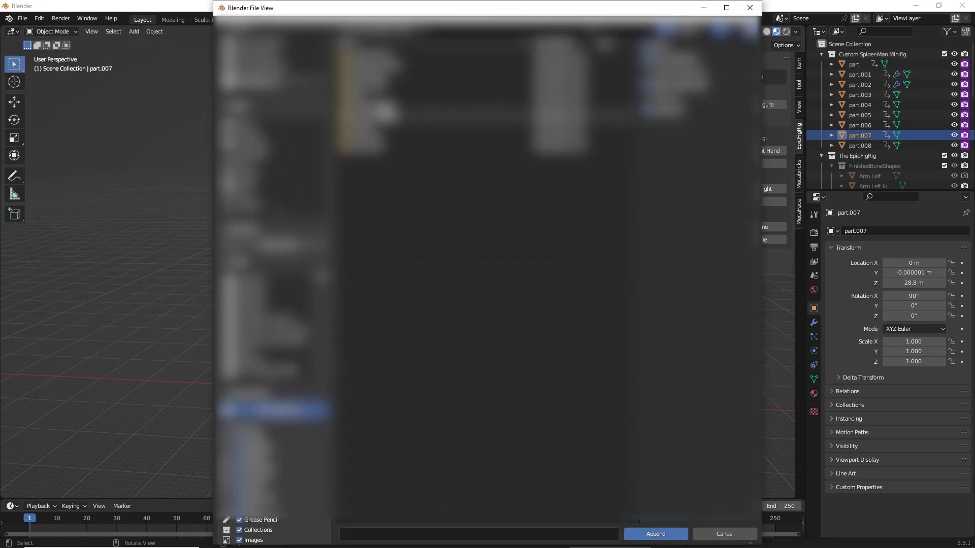
double_click(368, 87)
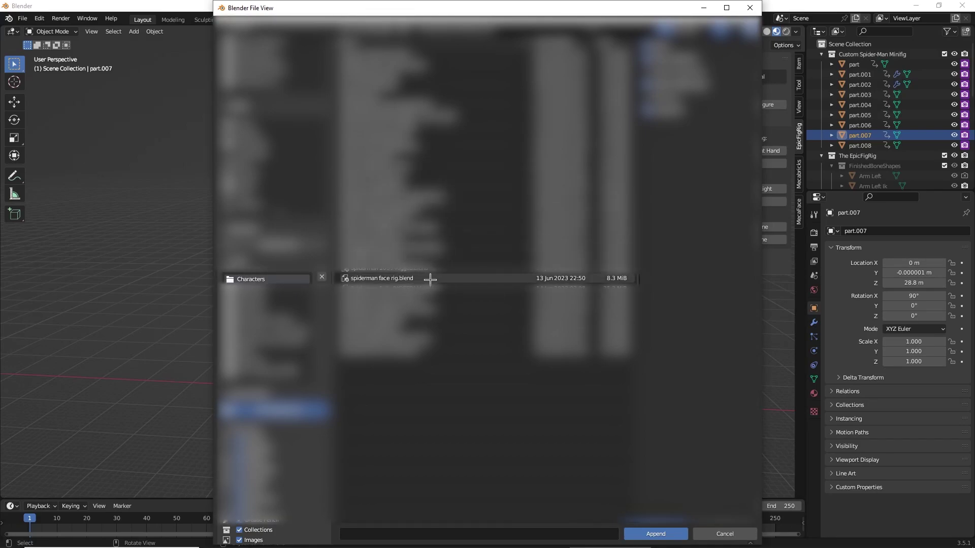
double_click(429, 278)
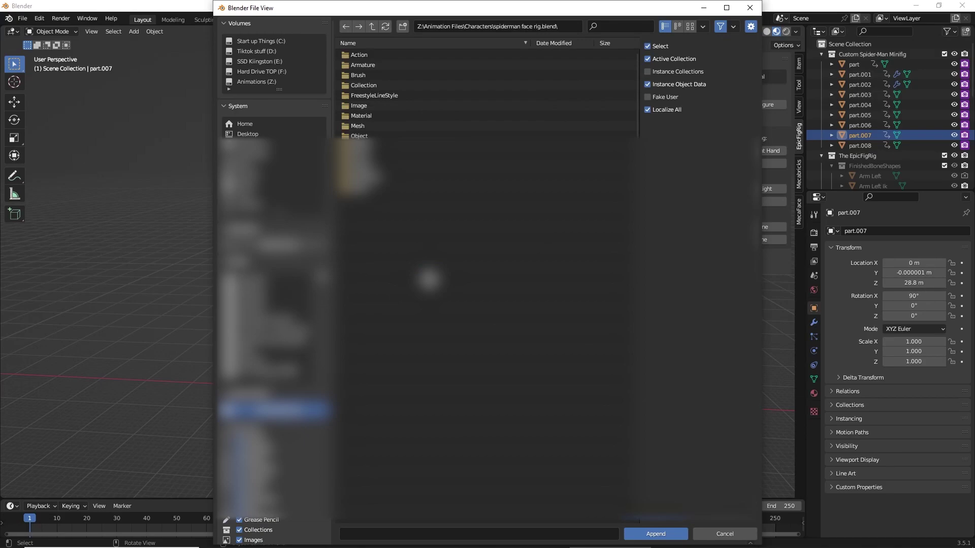
double_click(379, 86)
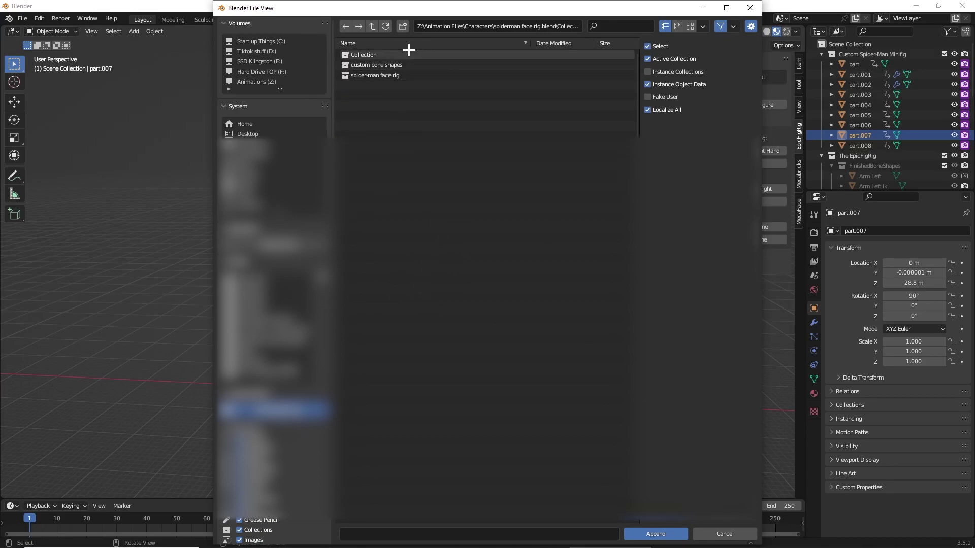
double_click(408, 54)
- Set the head, part.007, as the Shrinkwrap target for both the black and the white shape of the left eye
scroll(440, 198, "up", 5)
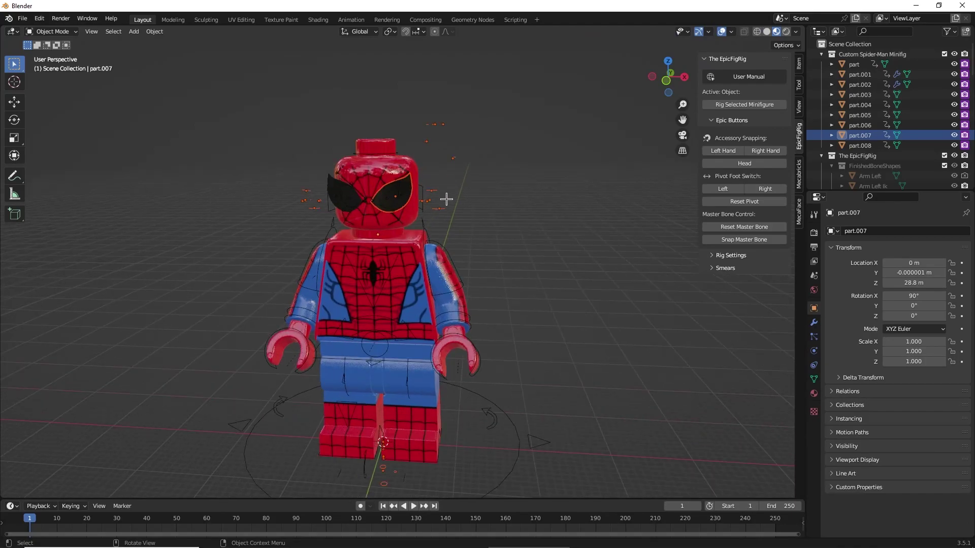
middle_click_drag(466, 193, 460, 162)
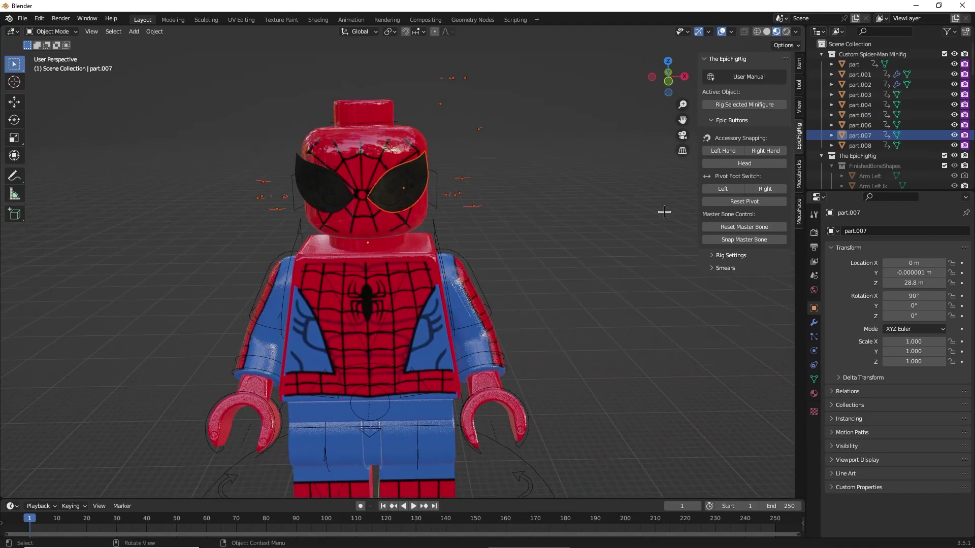
middle_click_drag(521, 189, 436, 168)
left_click(436, 169)
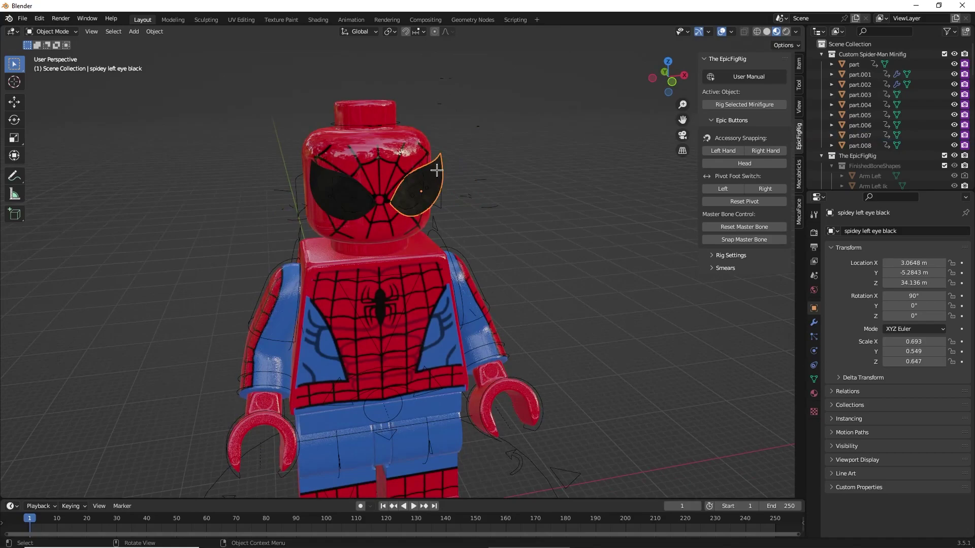
left_click(814, 323)
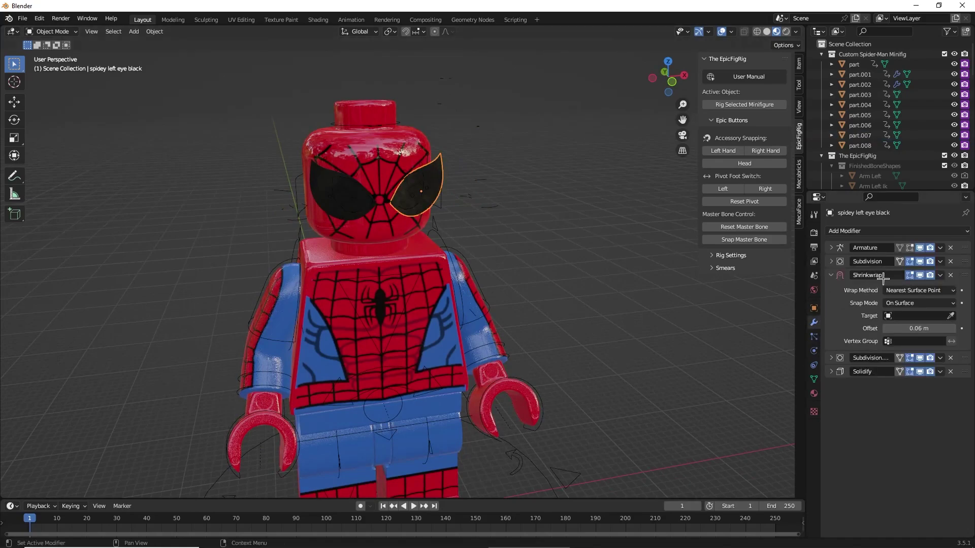
left_click(951, 316)
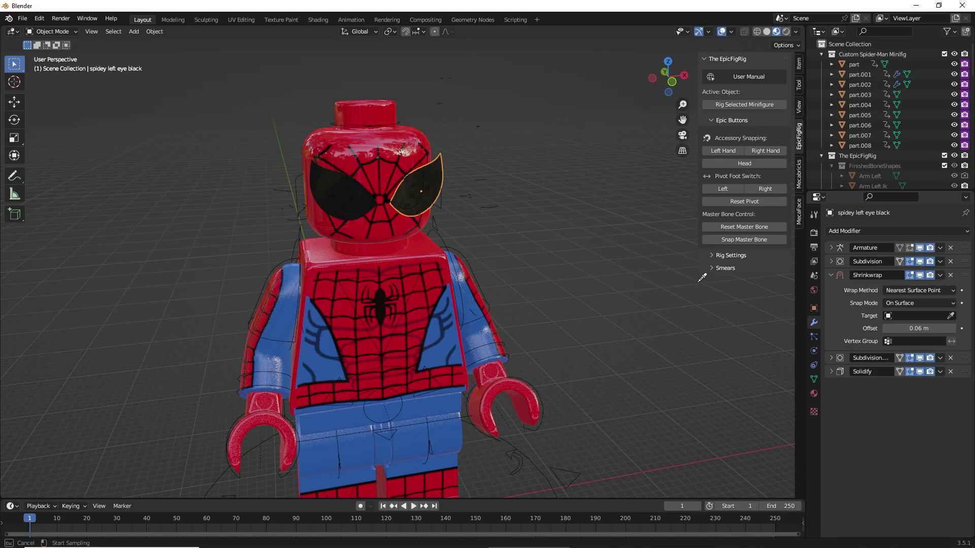
left_click(367, 157)
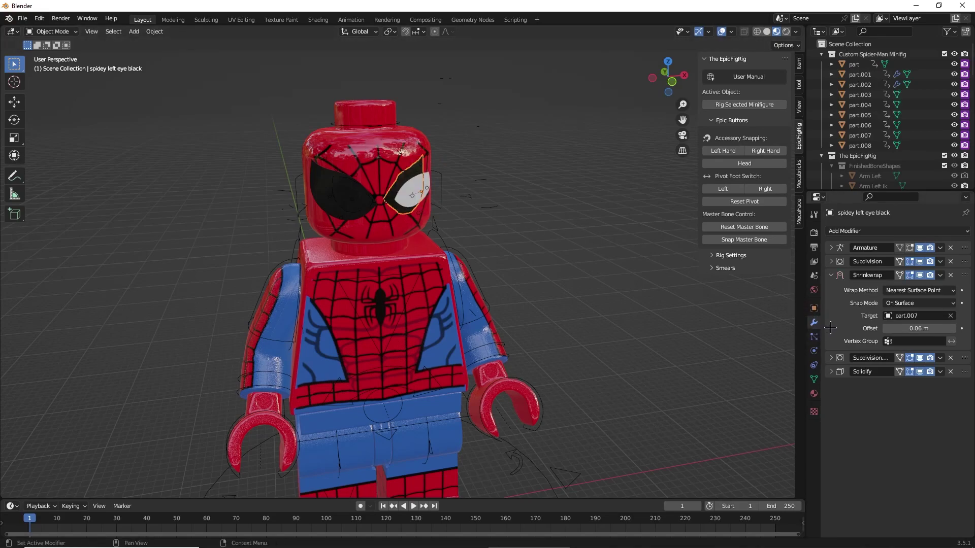
left_click(419, 183)
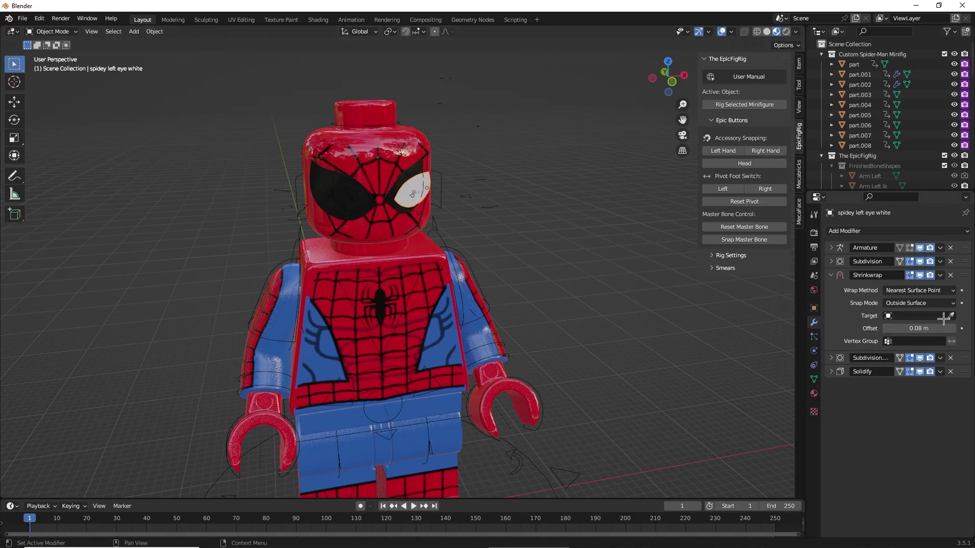
left_click(949, 315)
left_click(388, 168)
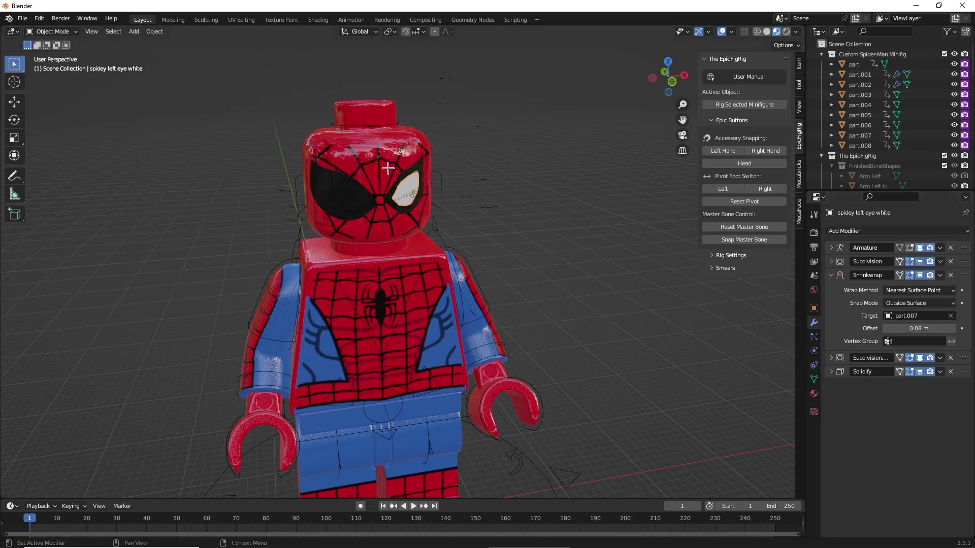
- Set the head, part.007, as the Shrinkwrap target for both the black and the white shape of the right eye
left_click(325, 181)
left_click(950, 315)
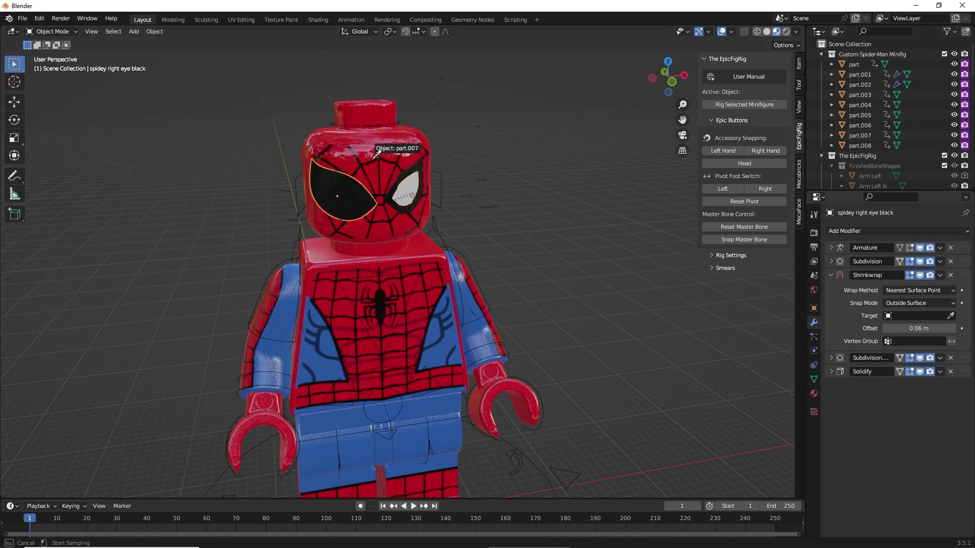
left_click(353, 145)
left_click(336, 188)
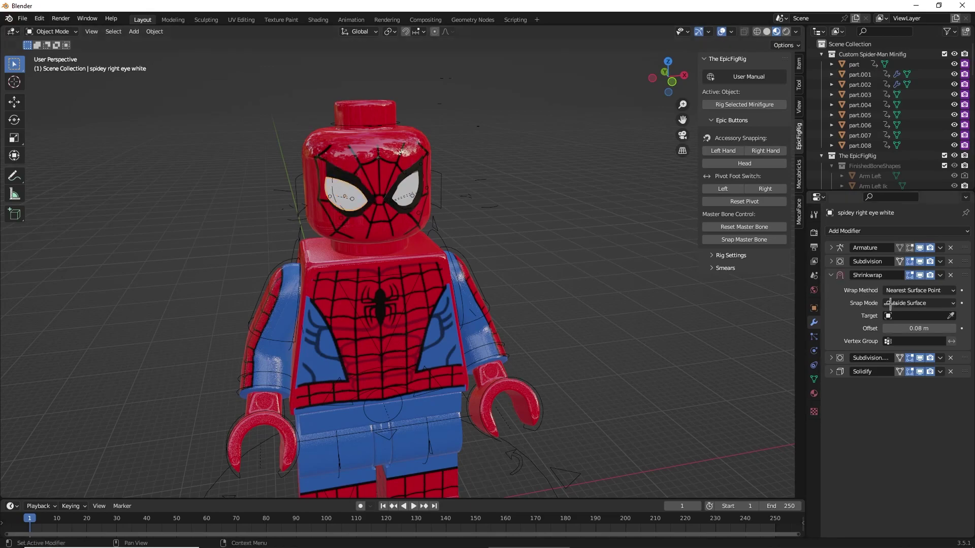
left_click(950, 315)
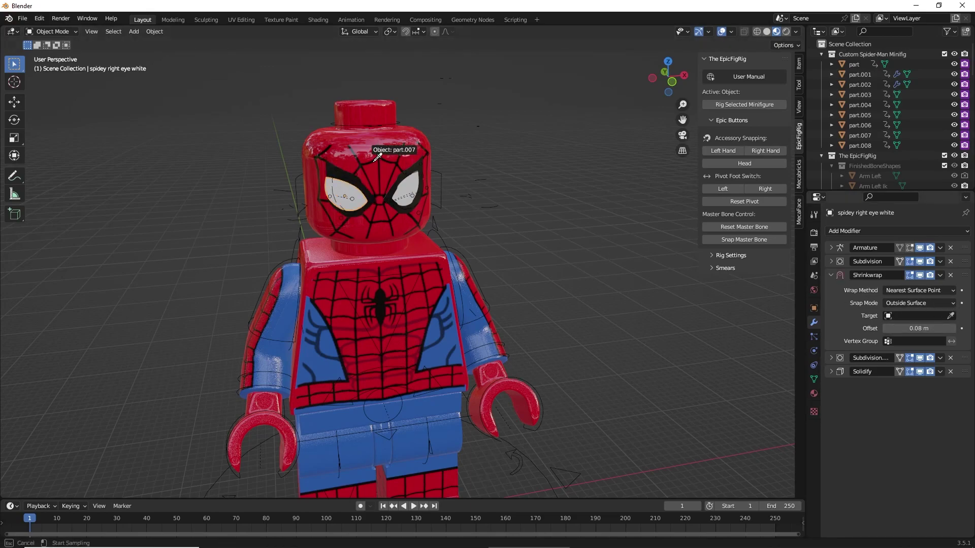
left_click(391, 147)
- Set the first Subdivision modifier of the right eye's white shape to 1 viewport level and 1 render level
scroll(346, 196, "up", 4)
middle_click_drag(404, 138, 447, 223)
left_click(838, 264)
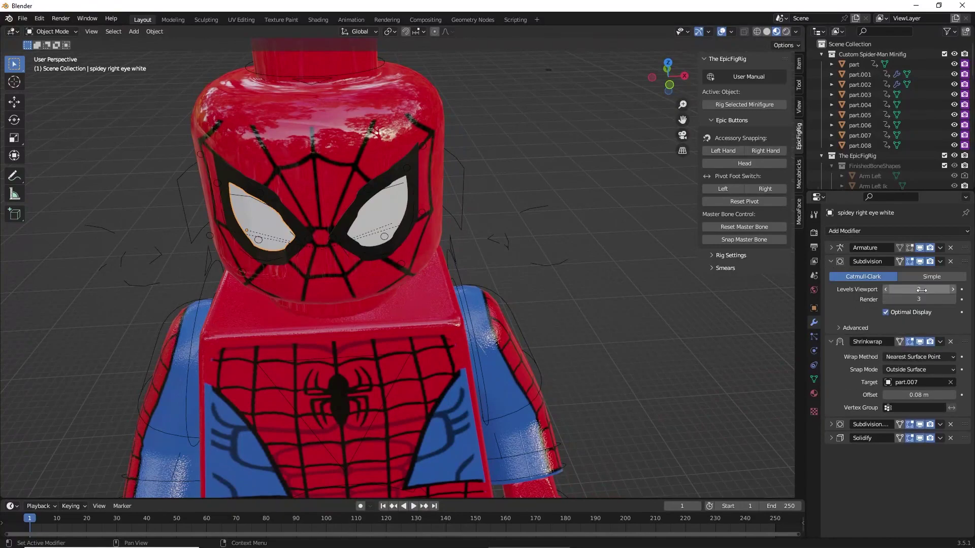
type("2")
key("Return")
left_click_drag(919, 293, 909, 292)
left_click(920, 292)
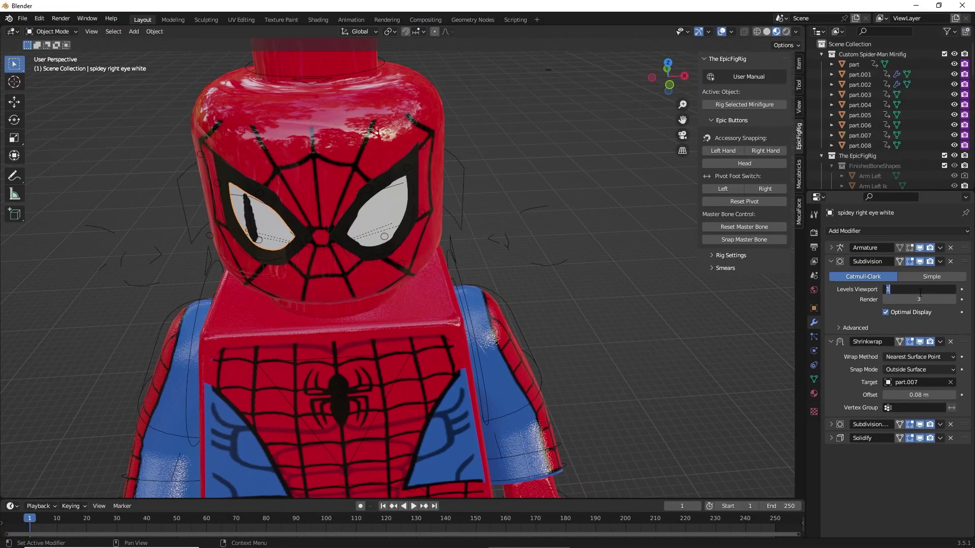
key("Return")
left_click(924, 300)
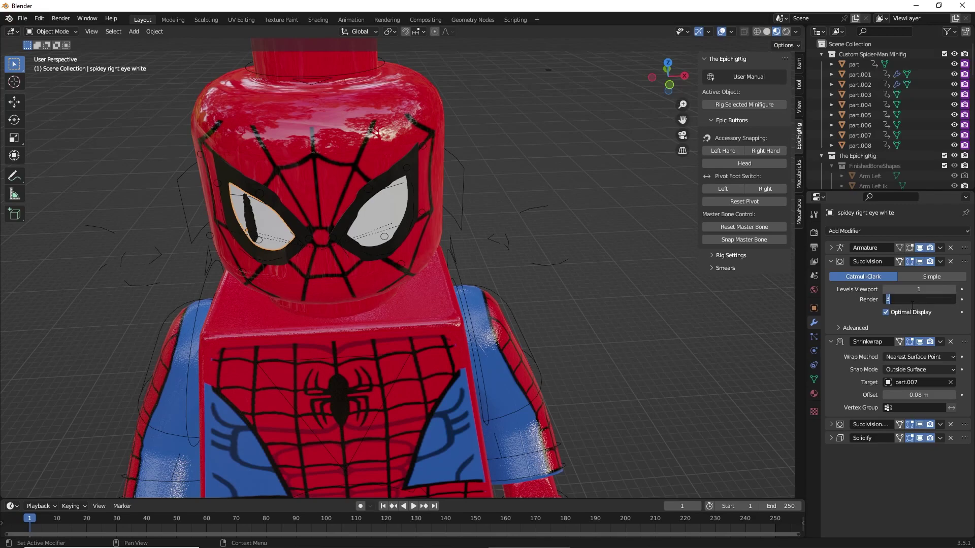
type("1")
key("Return")
- Set the first Subdivision modifier of the right eye's black shape to 1 viewport level and 1 render level
middle_click_drag(407, 203, 356, 205)
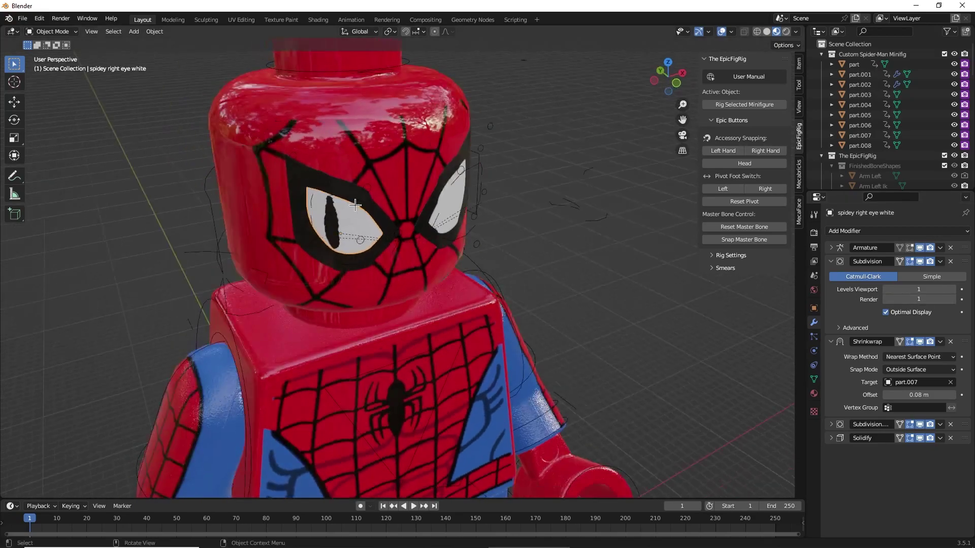
left_click(358, 192)
left_click(831, 261)
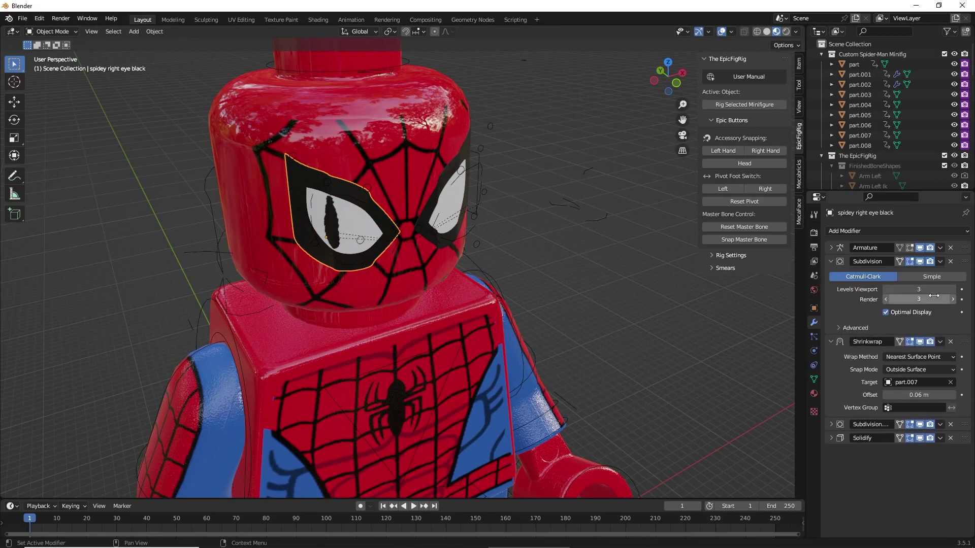
left_click(926, 300)
type("1")
key("Return")
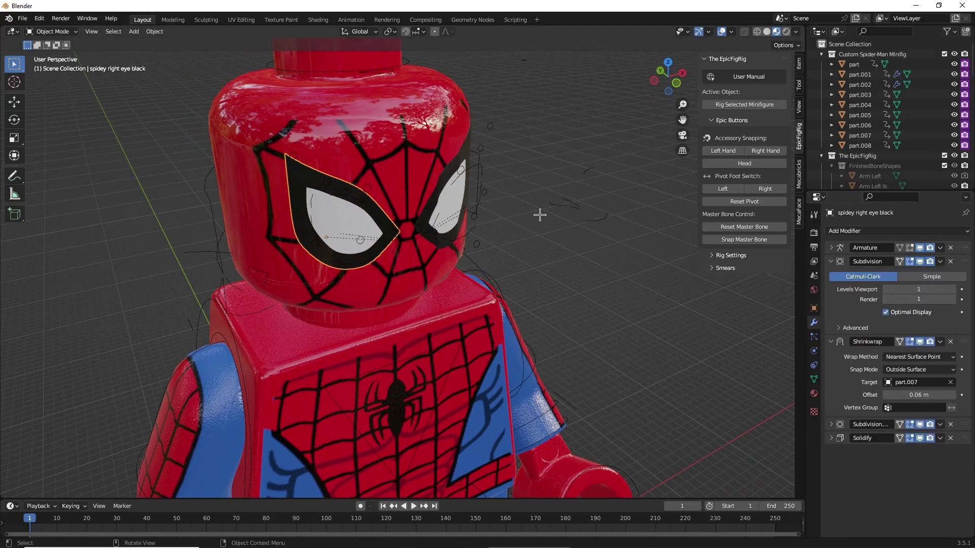
- Set the first Subdivision modifier of the left eye's black shape to 1 viewport level and 1 render level
middle_click_drag(539, 216, 508, 213)
left_click(436, 219)
left_click(831, 261)
left_click(920, 289)
type("1")
key("Return")
left_click(920, 300)
type("1")
key("Return")
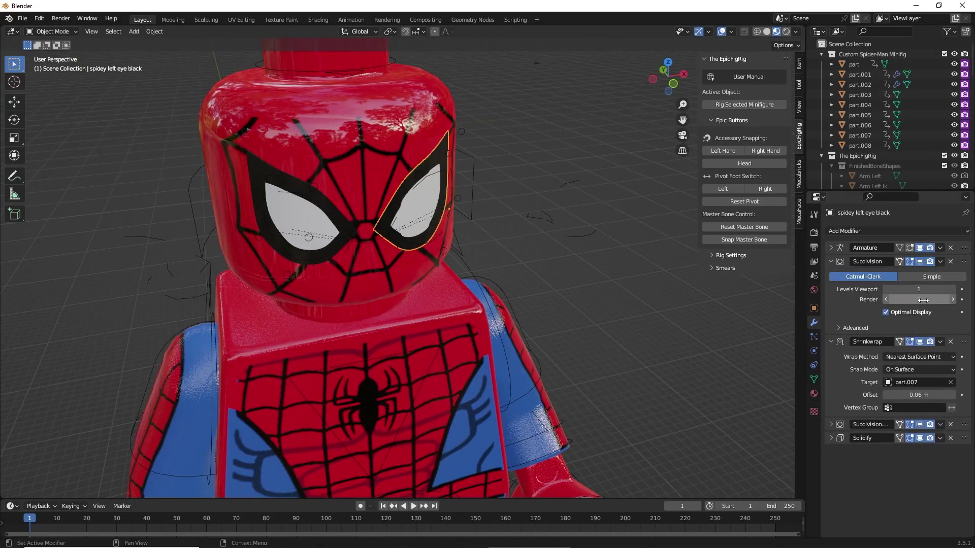
- Set the first Subdivision modifier of the left eye's white shape to 1 viewport level and 1 render level
left_click(419, 203)
left_click(831, 261)
left_click(918, 291)
type("1")
key("Return")
left_click(918, 300)
type("1")
key("Return")
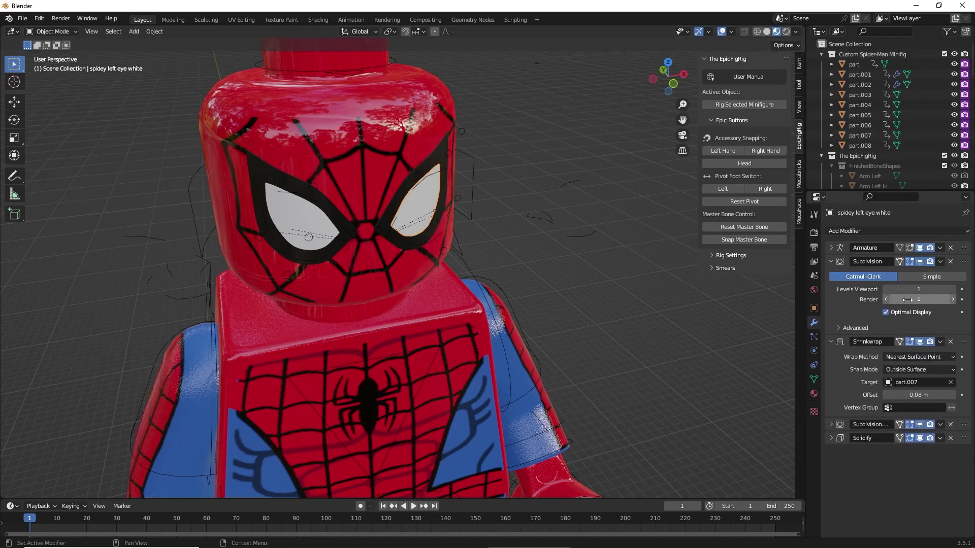
- Enlarge the timeline area and change it to a Dope Sheet in Action Editor mode
middle_click_drag(460, 177, 444, 161)
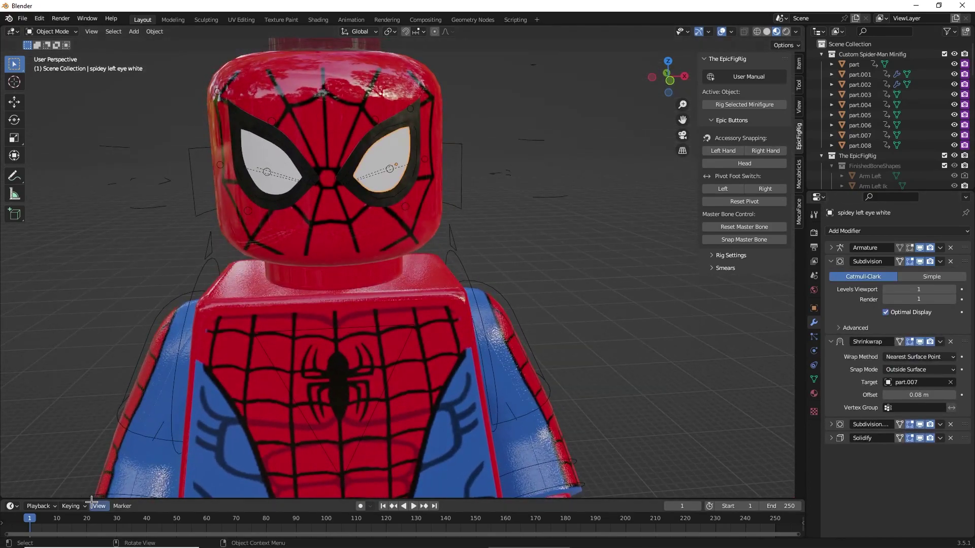
left_click_drag(93, 498, 93, 402)
middle_click_drag(239, 117, 255, 255, "shift")
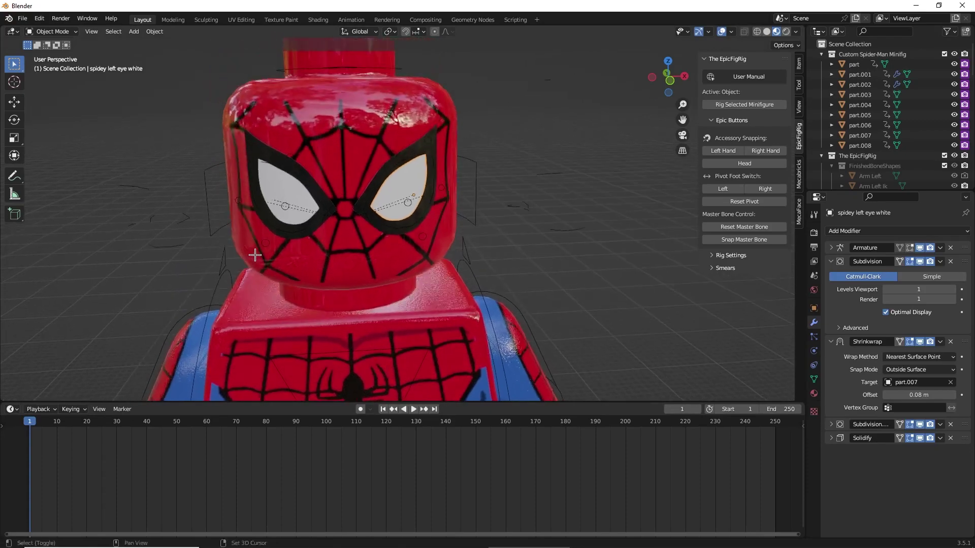
left_click(33, 411)
left_click(12, 410)
left_click(133, 437)
left_click(51, 409)
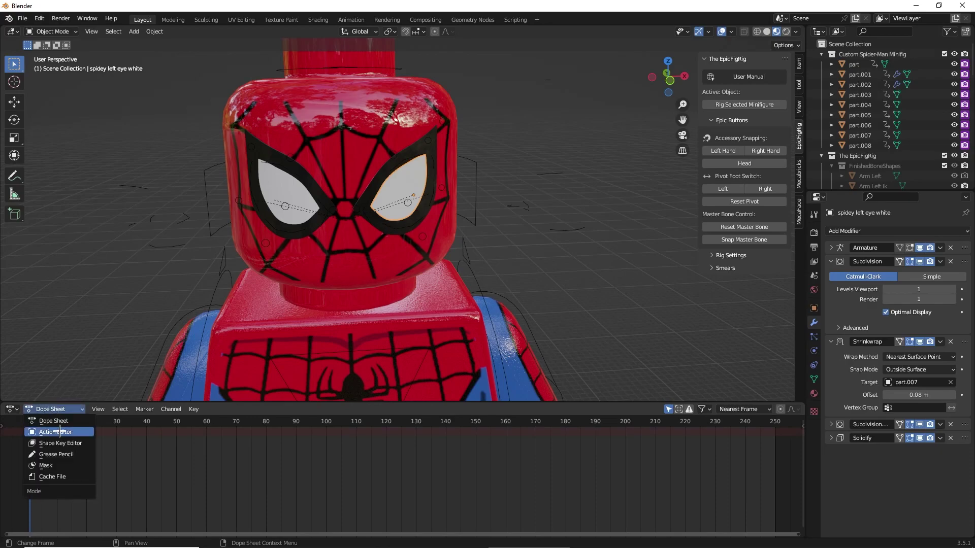
left_click(60, 432)
- Put the spidey face rig in Pose Mode and select its bone Bone.016.r to show its keyframes
middle_click_drag(252, 232, 266, 250)
left_click(309, 186)
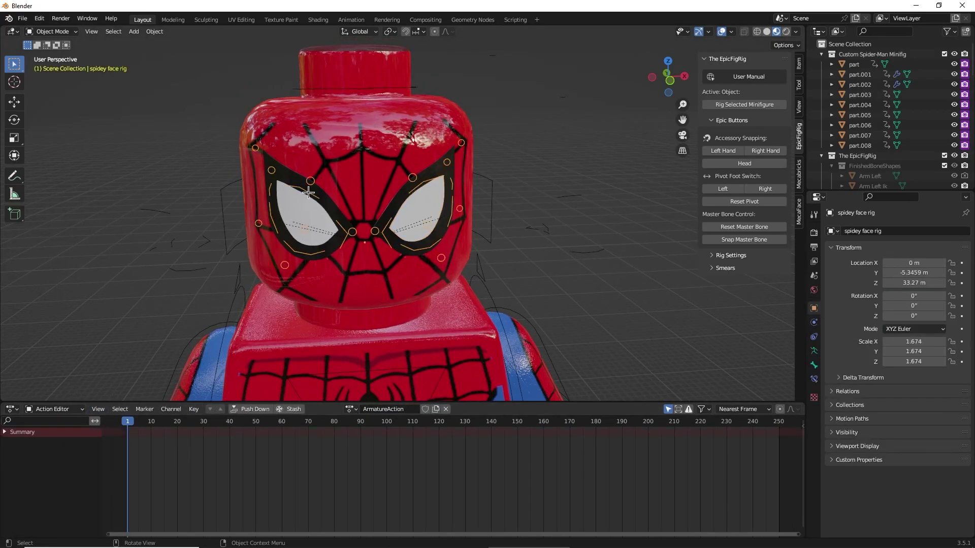
middle_click_drag(325, 201, 336, 200)
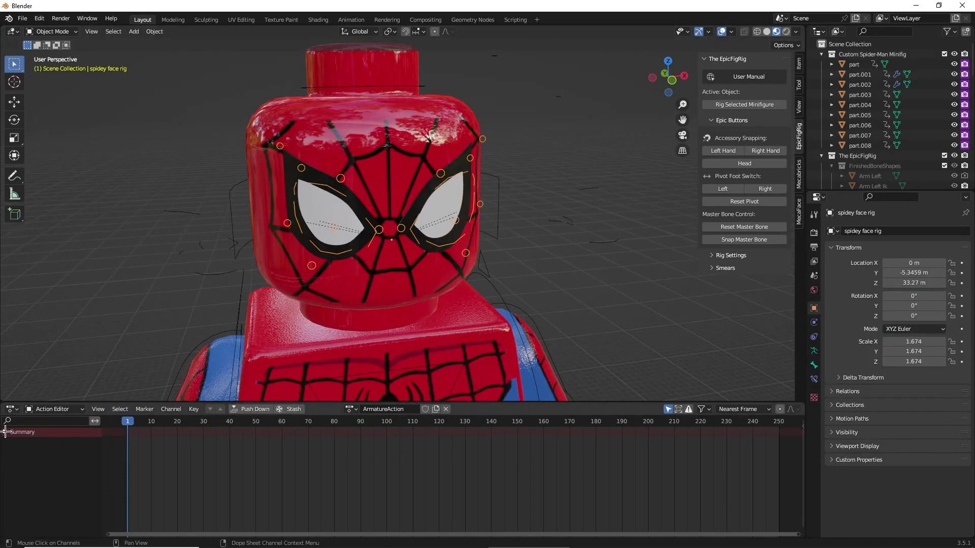
left_click(50, 32)
left_click(51, 64)
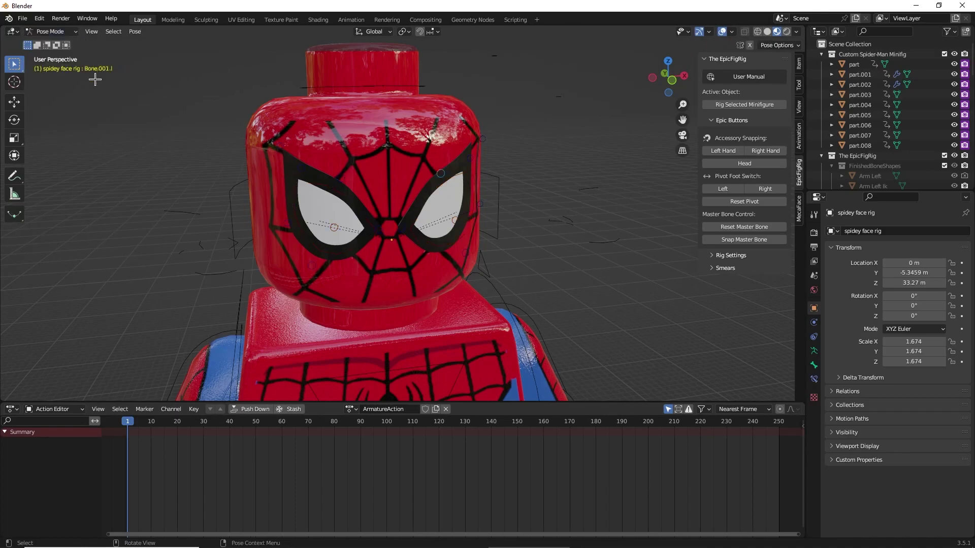
left_click(319, 184)
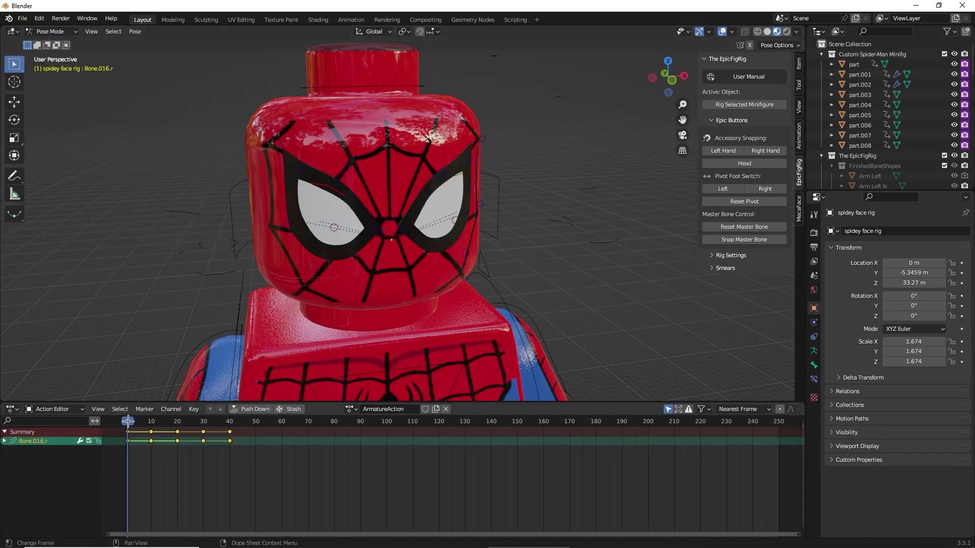
- Play the face rig's ArmatureAction from the first frame to preview the eye expressions
left_click_drag(128, 421, 108, 431)
key("space")
key("space")
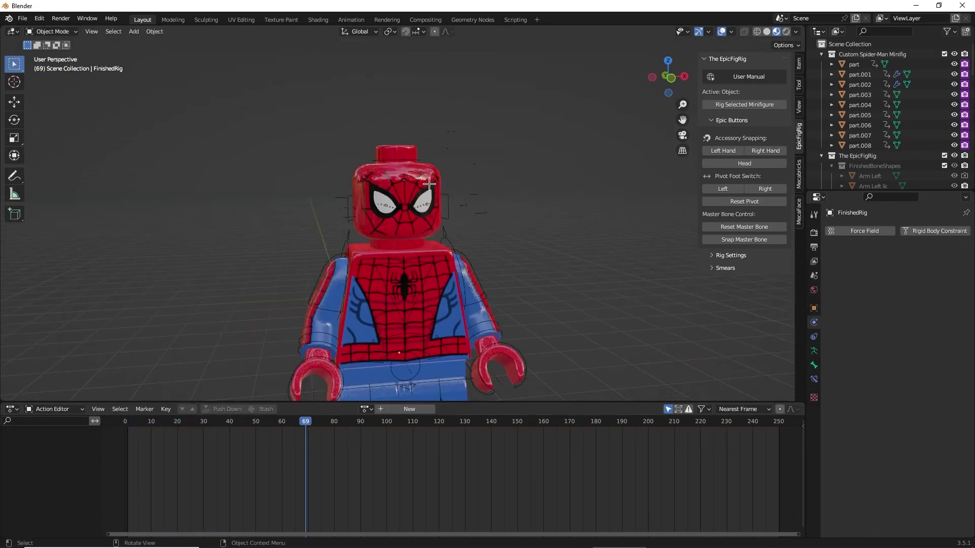
- Parent the face rig to the head, part.007, using Object (Keep Transform)
scroll(414, 183, "up", 5)
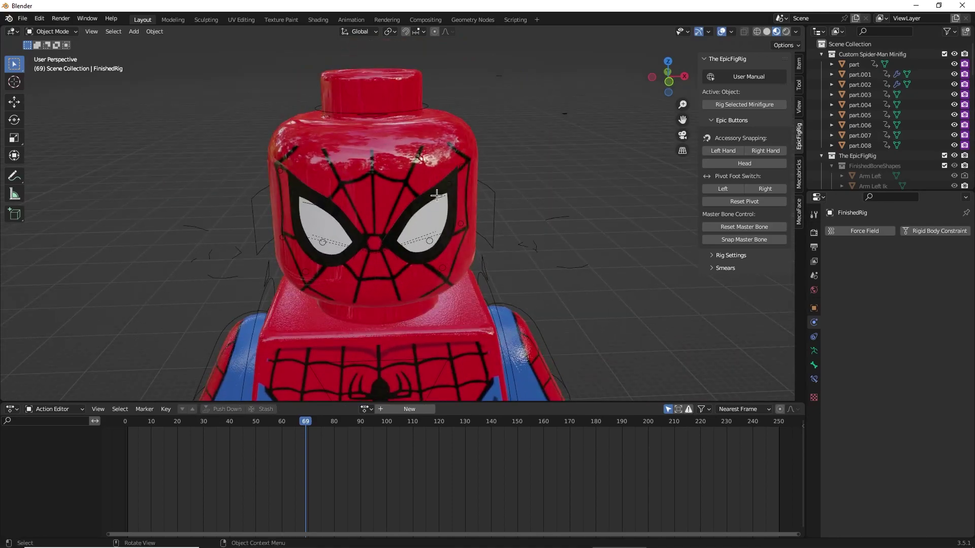
left_click(412, 177)
key("ctrl+p")
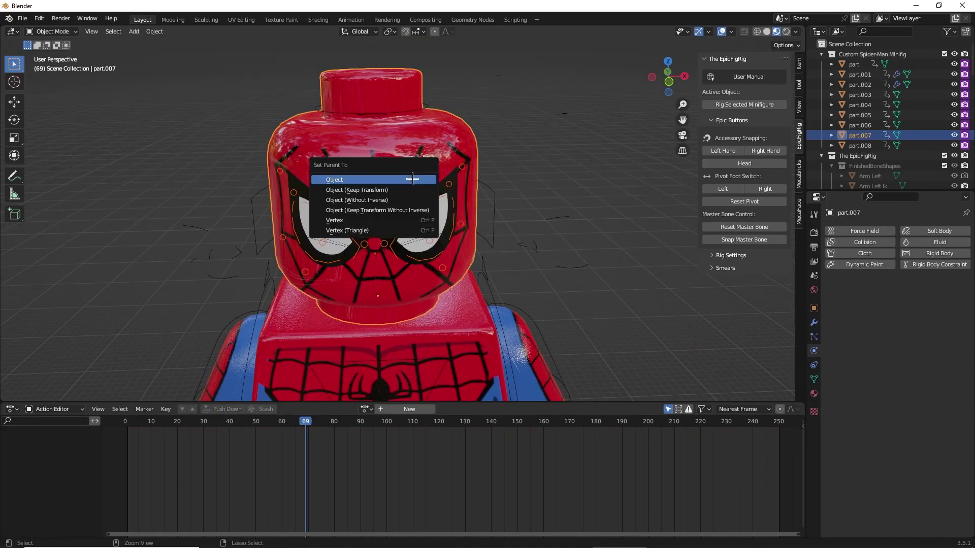
left_click(402, 187)
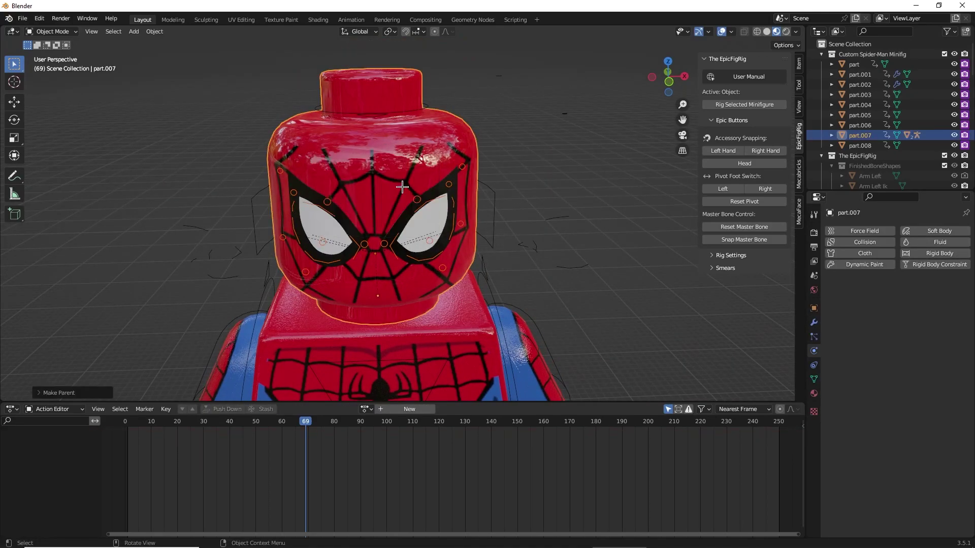
- Test the minifigure rig in Pose Mode by rotating the Torso and Torso Rock bones, and undo the rotations
scroll(439, 265, "down", 5)
left_click(433, 252)
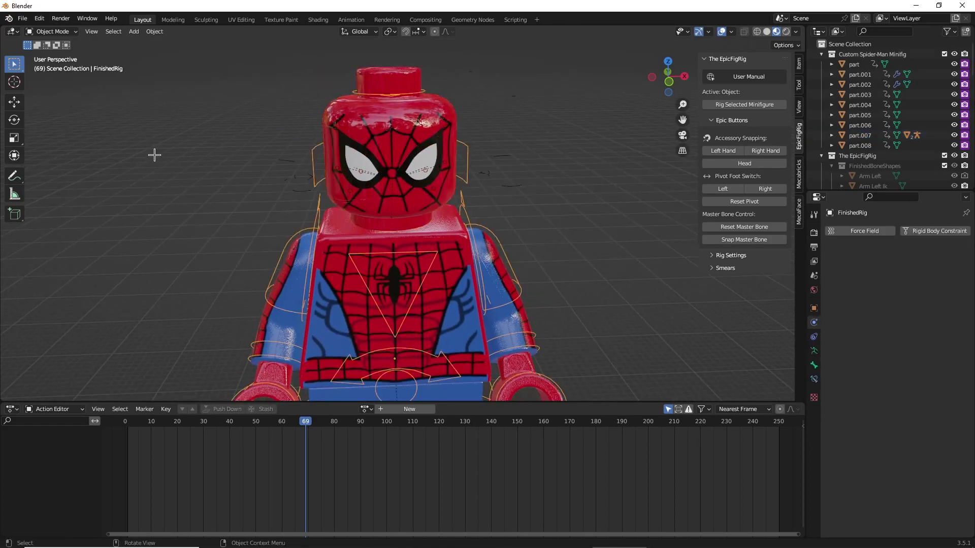
left_click(52, 31)
left_click(48, 66)
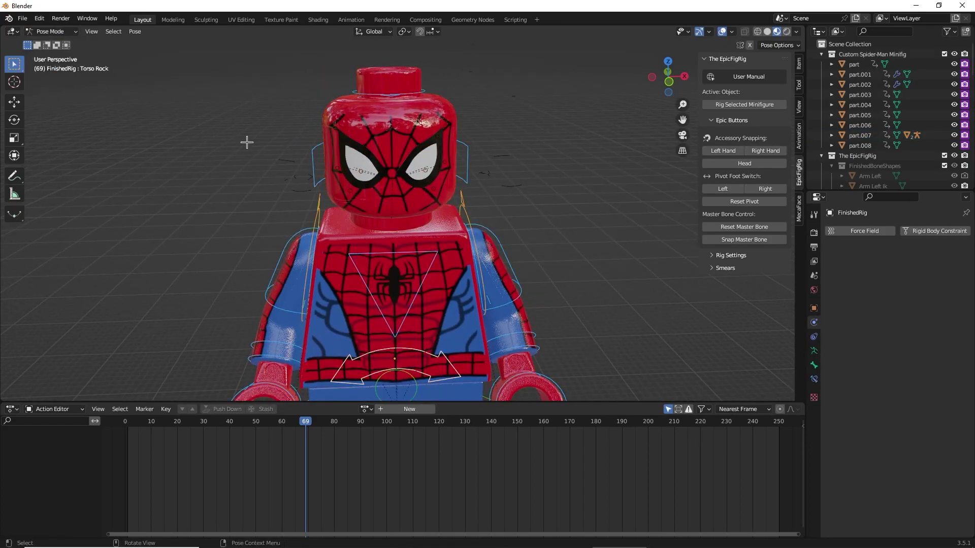
left_click(387, 245)
key("r")
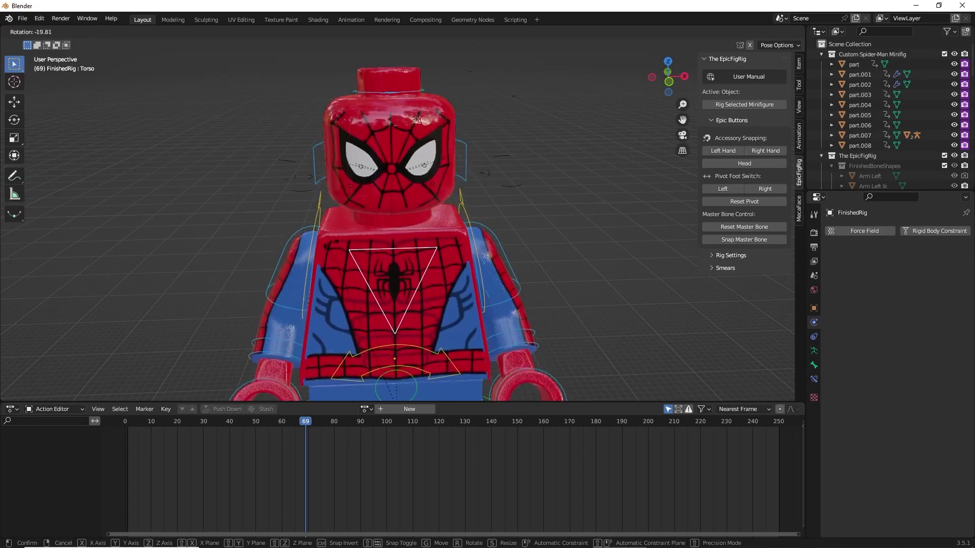
left_click(390, 254)
left_click(417, 363)
key("r")
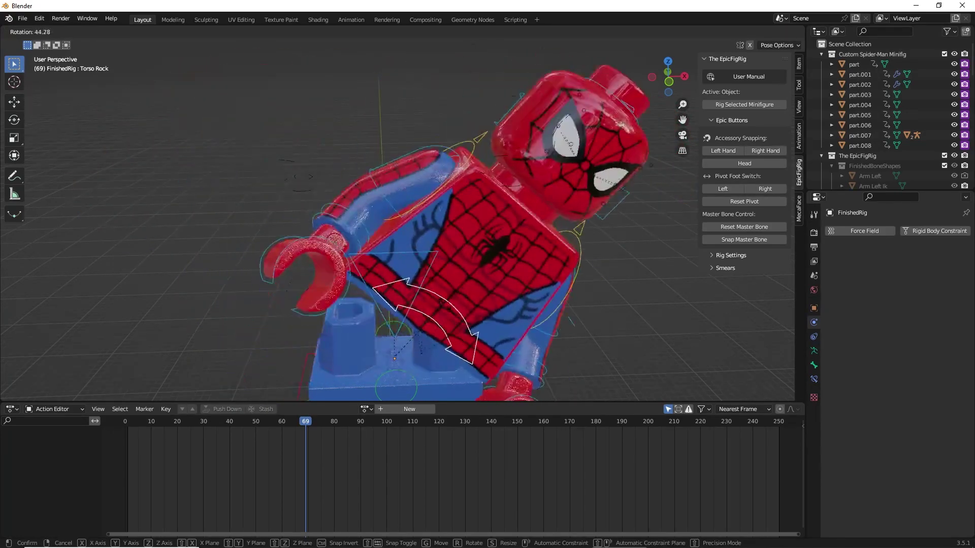
left_click(390, 306)
key("ctrl+z")
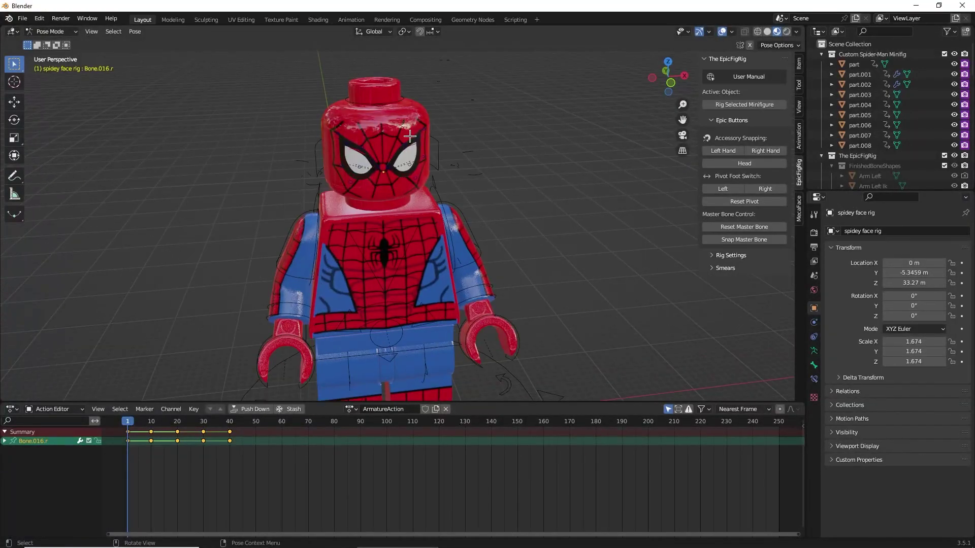
- Return to Object Mode with the spidey face rig selected
middle_click_drag(410, 136, 418, 209)
scroll(399, 118, "up", 3)
left_click(418, 205)
left_click(50, 32)
left_click(50, 30)
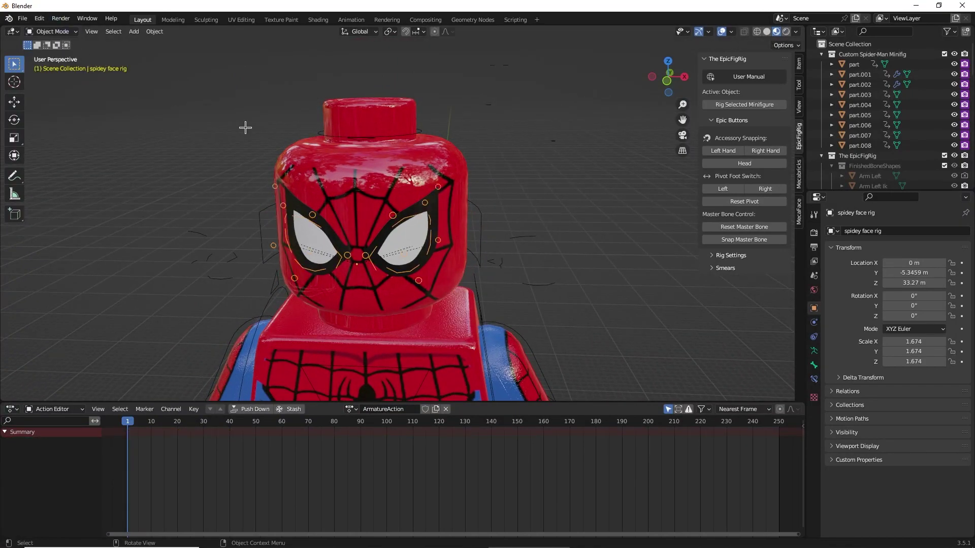
- Select the left eye's black shape and show its spidey black eye material in the Shading workspace
left_click(434, 207)
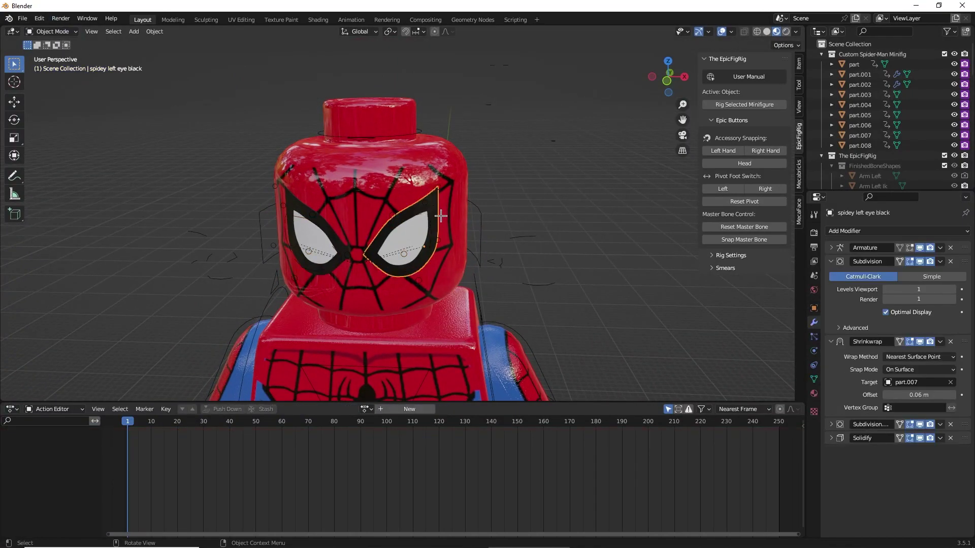
left_click(421, 212)
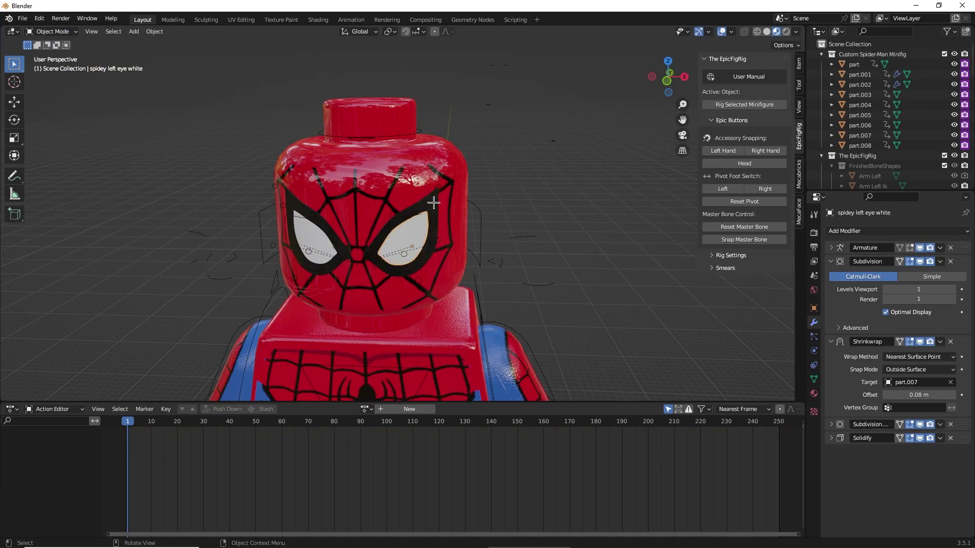
left_click(433, 203)
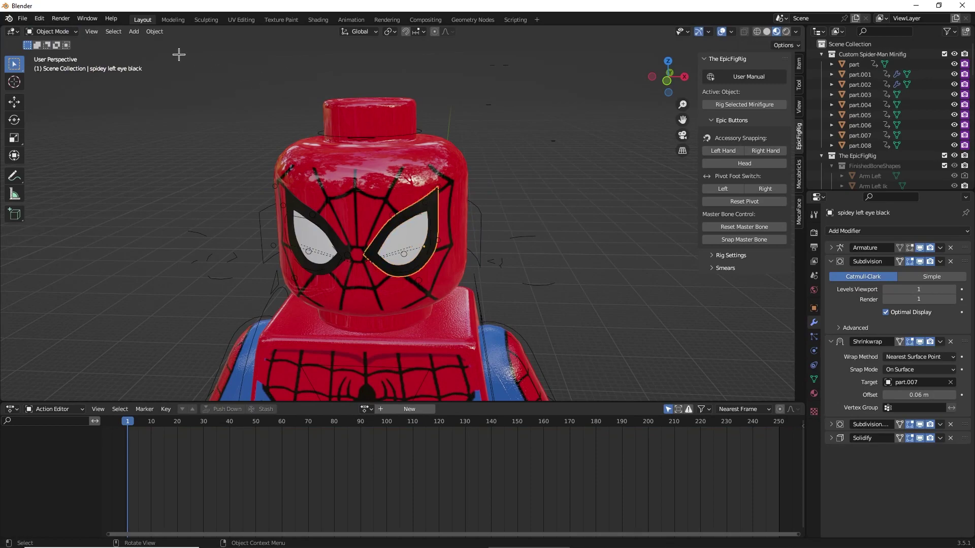
left_click(318, 20)
scroll(525, 168, "down", 8)
middle_click_drag(500, 125, 447, 227, "shift")
middle_click_drag(391, 152, 422, 176)
middle_click_drag(487, 94, 443, 235, "shift")
- Try a white Subsurface Color on the black eye material's Principled BSDF and set it back to black
left_click(457, 402)
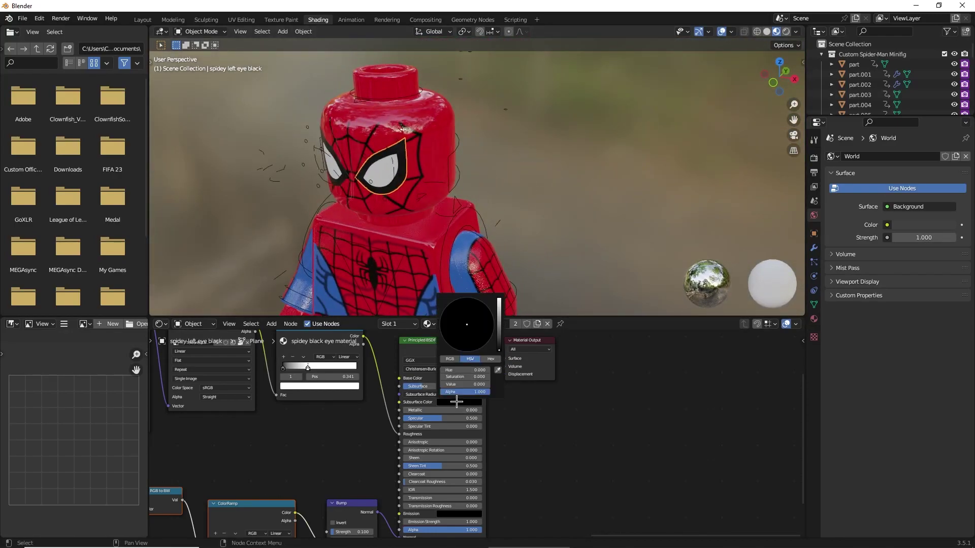
mouse_move(500, 342)
left_mouse_down()
mouse_move(499, 300)
mouse_move(440, 330)
mouse_move(459, 305)
mouse_move(477, 350)
mouse_move(468, 324)
left_mouse_up()
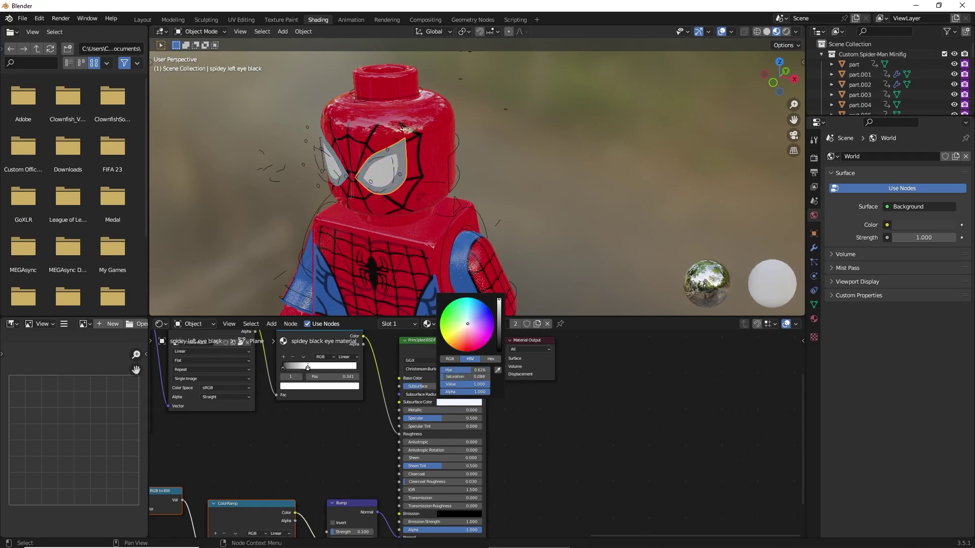
left_click(463, 374)
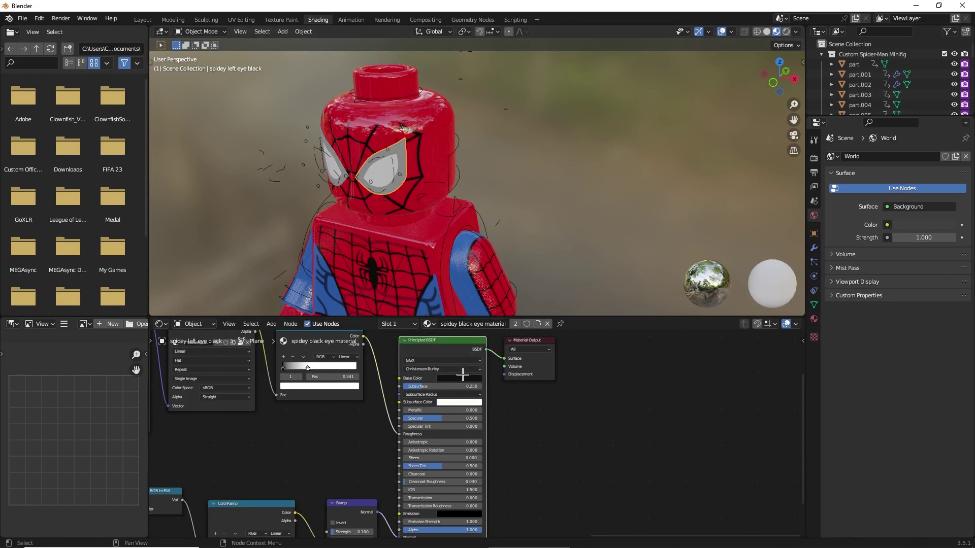
left_click(462, 403)
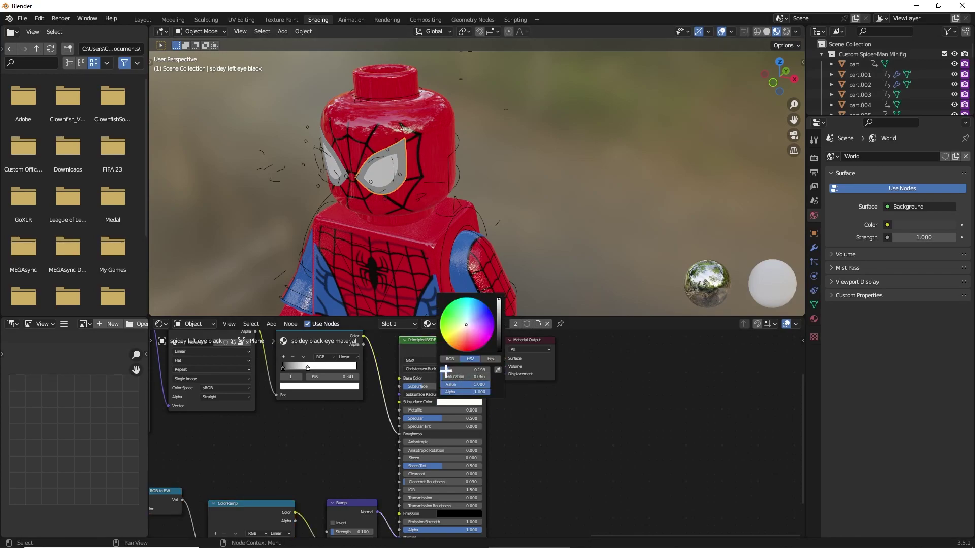
left_click_drag(499, 299, 499, 353)
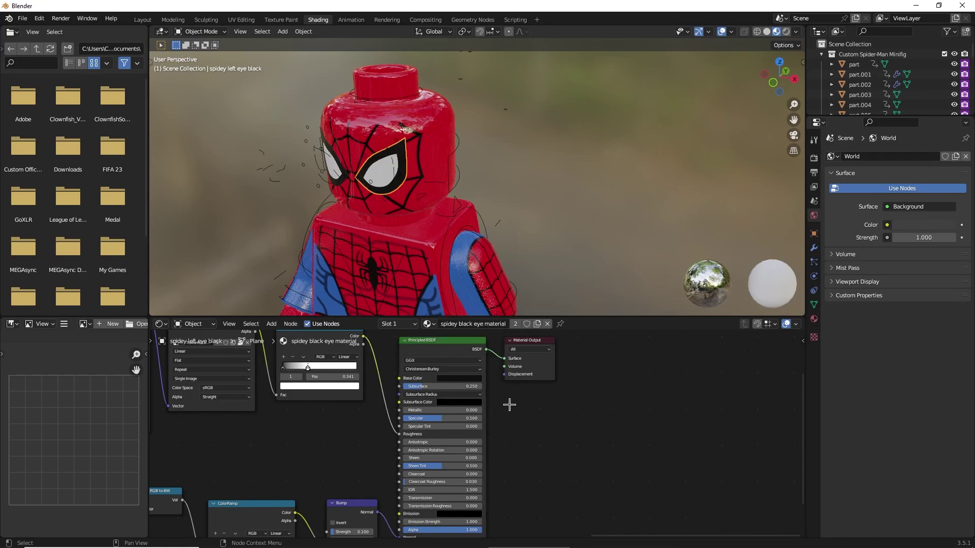
left_click(468, 376)
left_click_drag(497, 300, 497, 335)
- Play the eye animation with the head viewed up close from the front, and stop it
middle_click_drag(402, 202, 438, 184)
scroll(438, 184, "up", 4)
middle_click_drag(447, 172, 464, 131, "shift")
middle_click_drag(492, 92, 507, 172, "shift")
key("space")
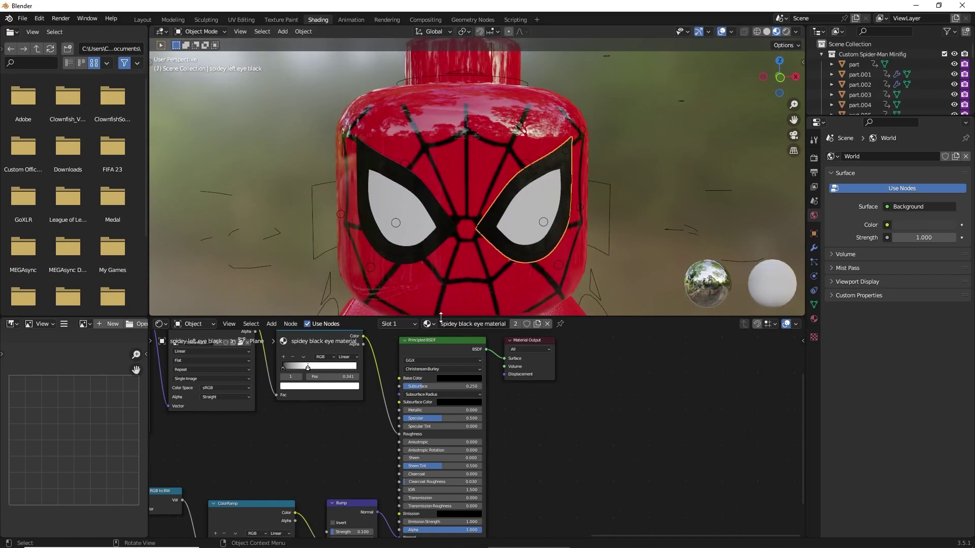
key("space")
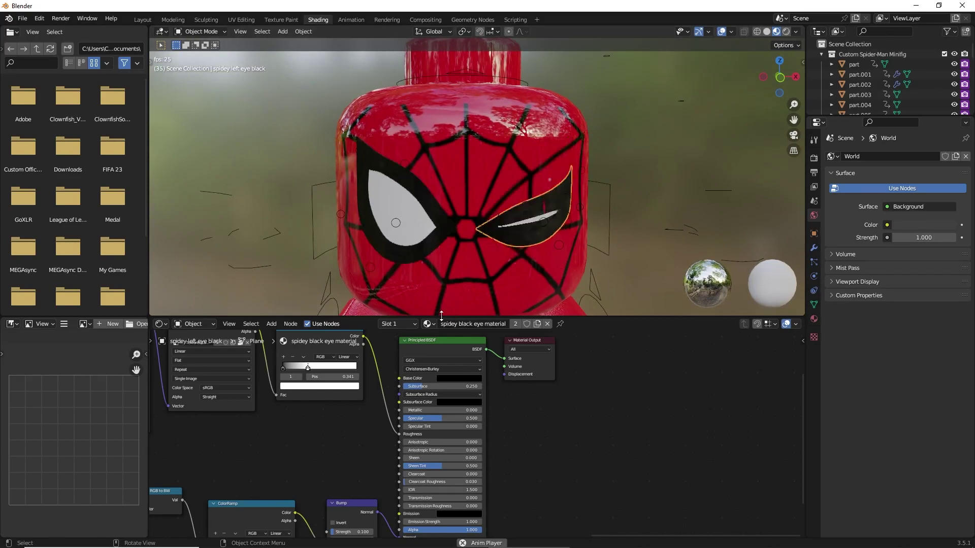
key("space")
left_click(458, 379)
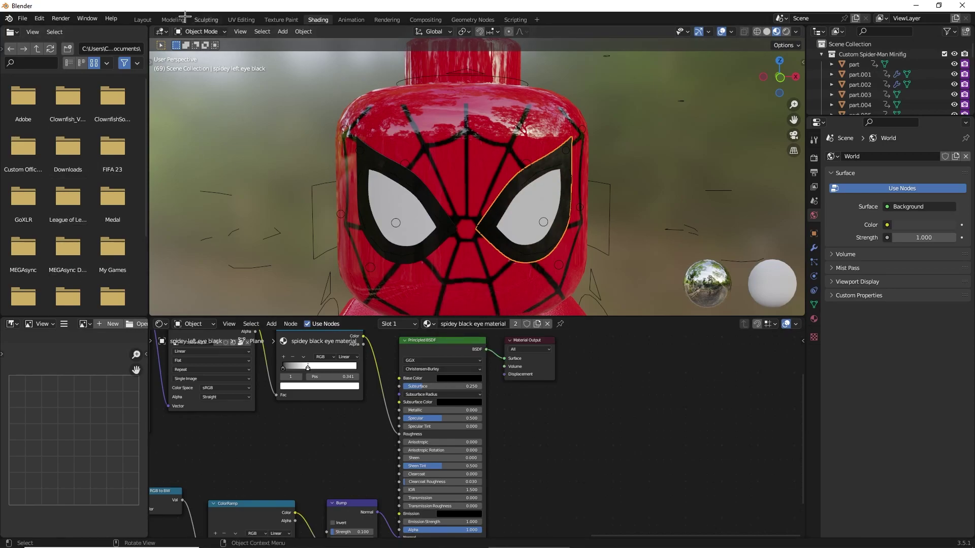
- Go back to the Layout workspace and view the minifigure's upper body
left_click(143, 20)
middle_click_drag(422, 167, 386, 172)
left_click(521, 179)
scroll(521, 178, "down", 3)
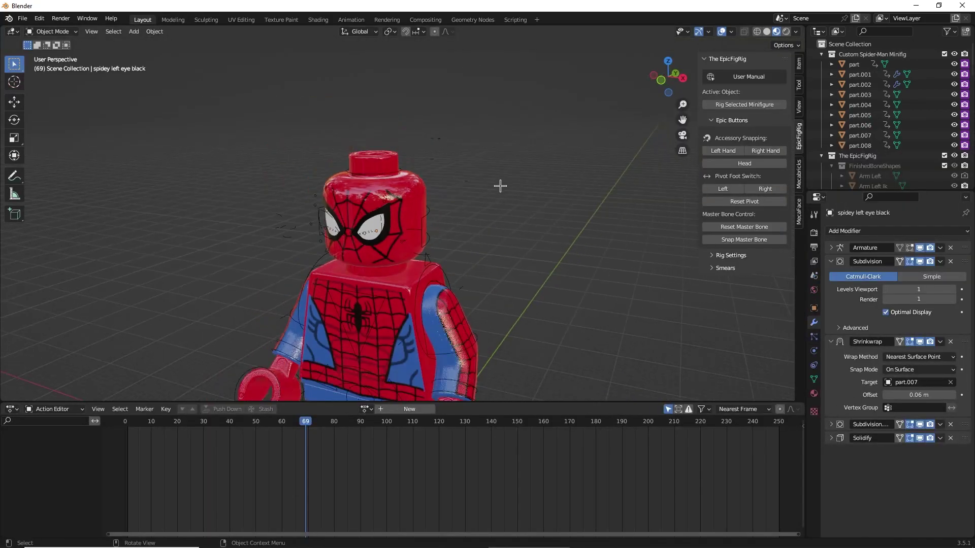